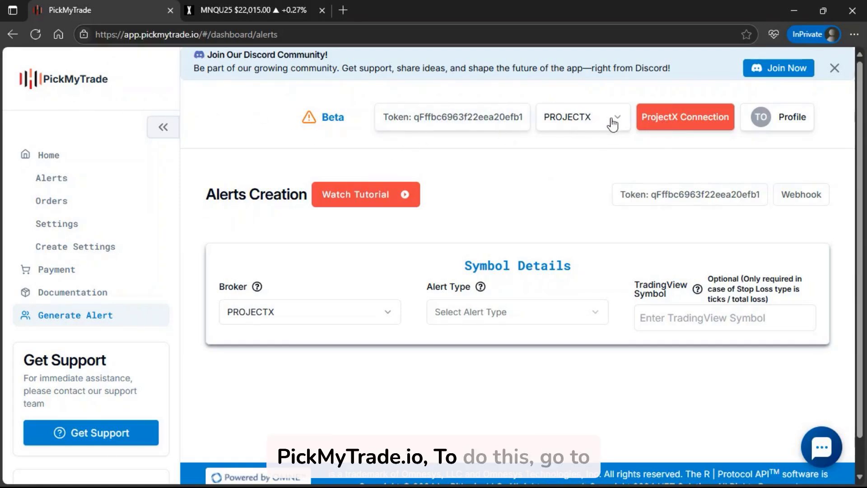
Start a new ProjectX connection with the pasted username, then switch to the TopstepX tab.
{"action": "left_click", "coordinate": [674, 119]}
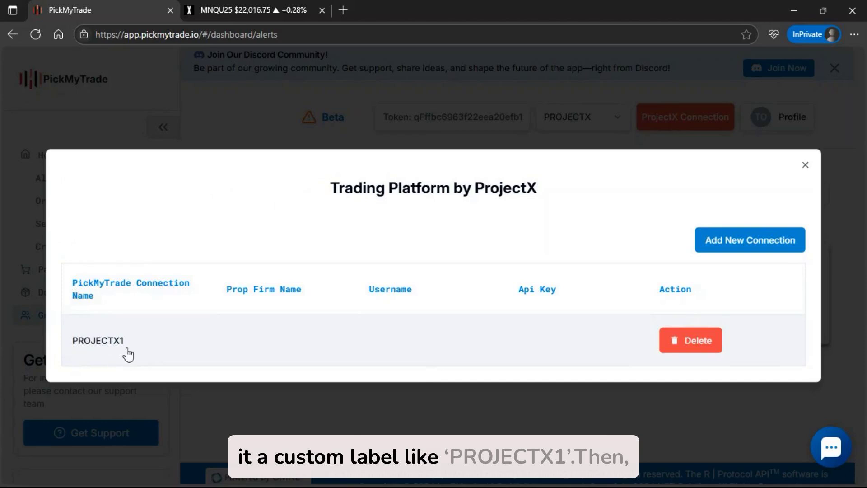
{"action": "left_click", "coordinate": [717, 242]}
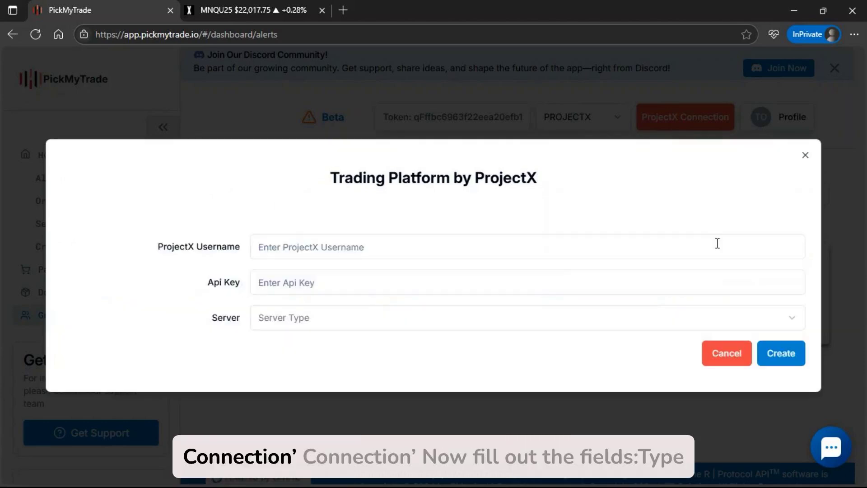
{"action": "left_click", "coordinate": [445, 253]}
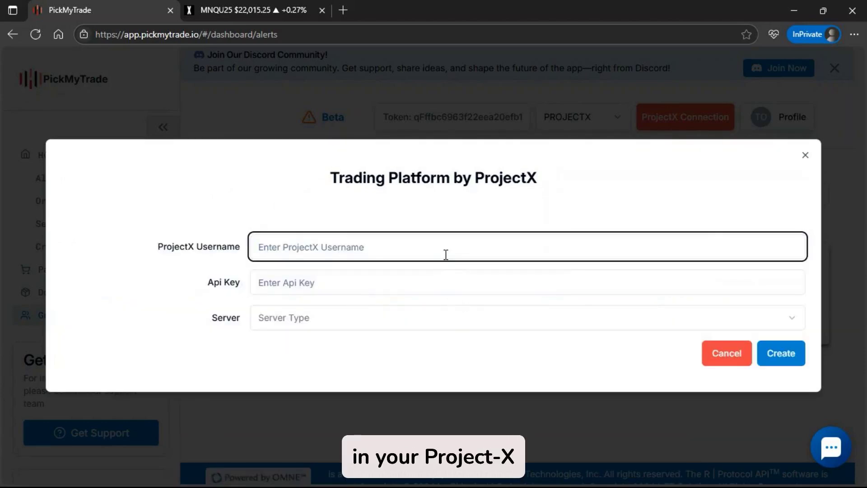
{"action": "key", "text": "ctrl+v"}
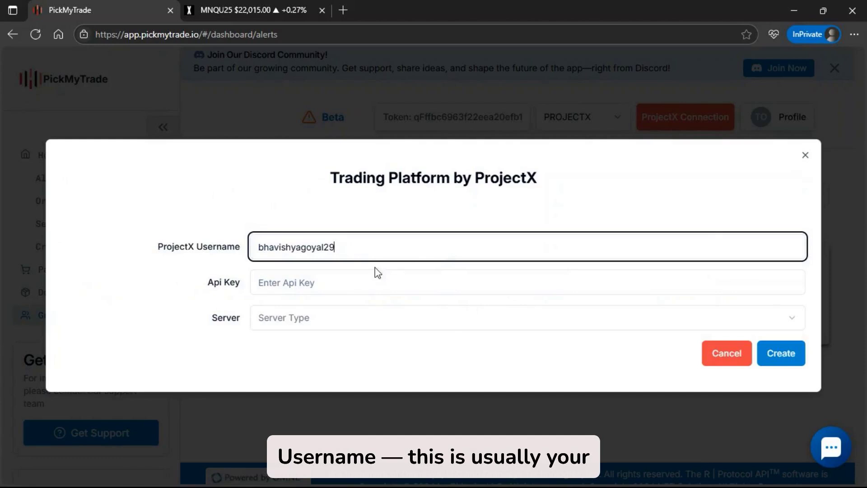
{"action": "left_click", "coordinate": [353, 281]}
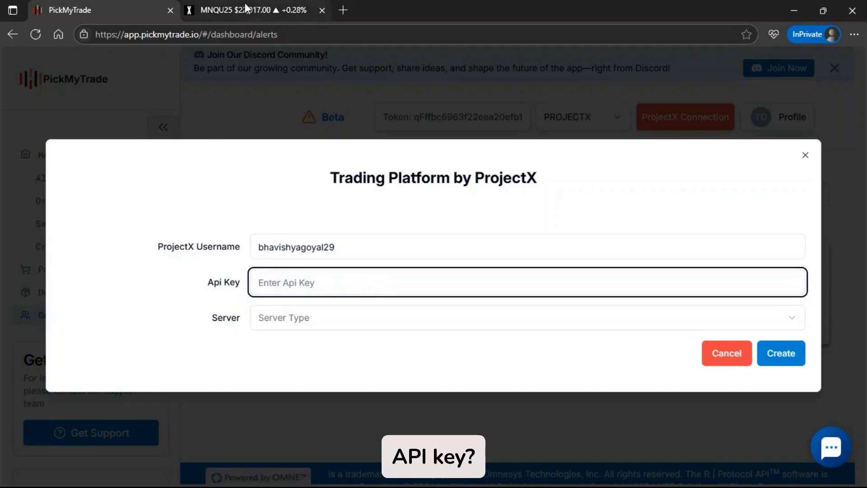
{"action": "left_click", "coordinate": [246, 9]}
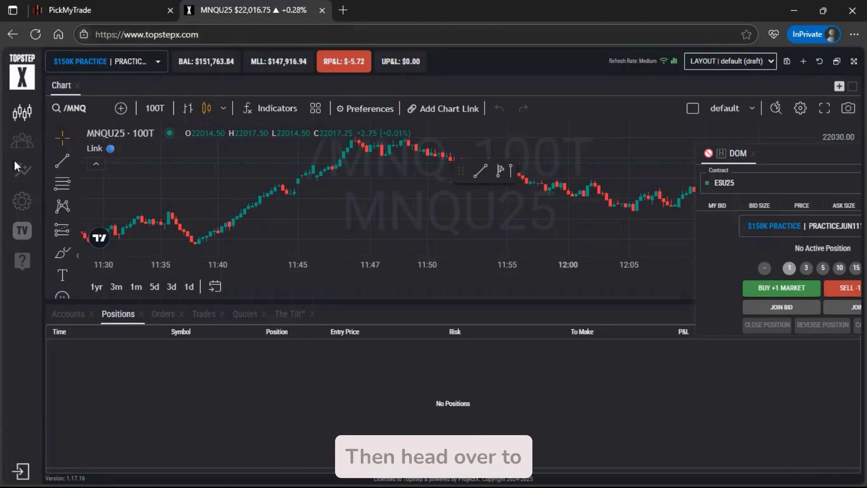
Open TopstepX's API platform settings and start ProjectX Dashboard linking.
{"action": "left_click", "coordinate": [21, 202]}
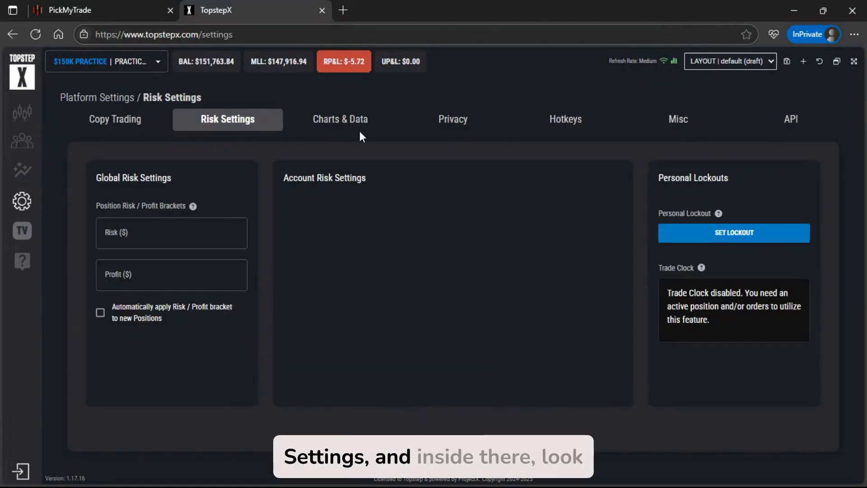
{"action": "left_click", "coordinate": [775, 120]}
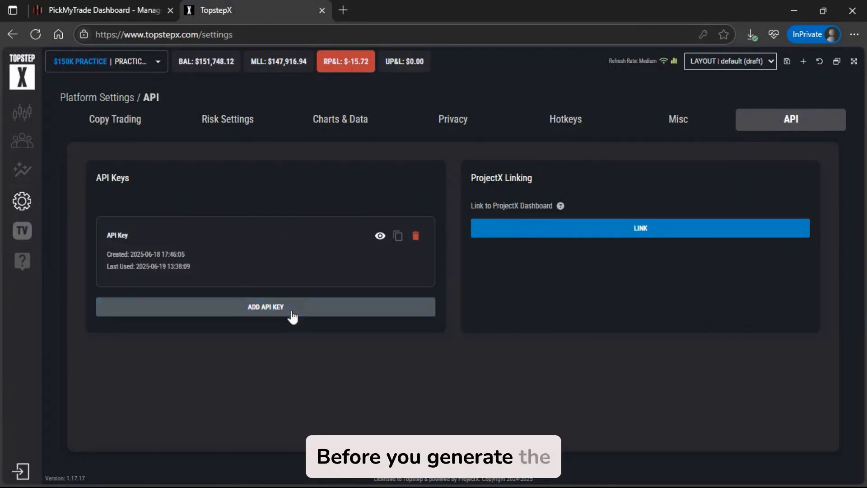
{"action": "left_click", "coordinate": [580, 235]}
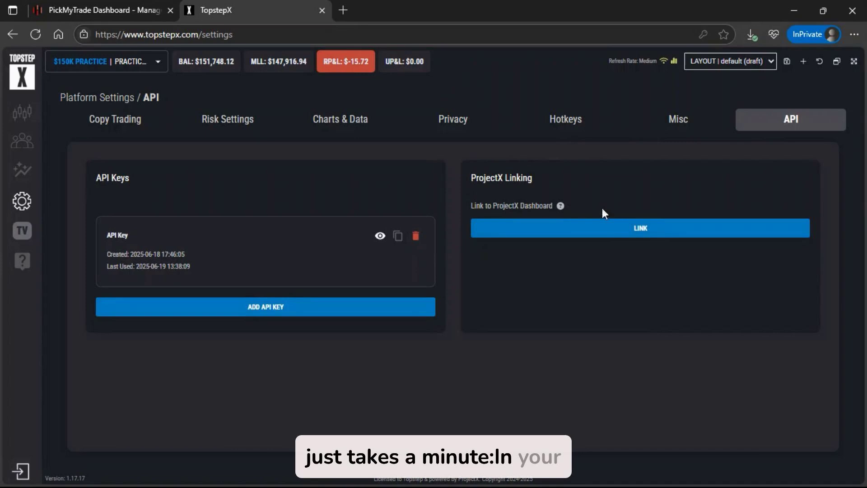
Check ProjectX Dashboard subscriptions and linked accounts, then return to TopstepX's API settings.
{"action": "left_click", "coordinate": [621, 234]}
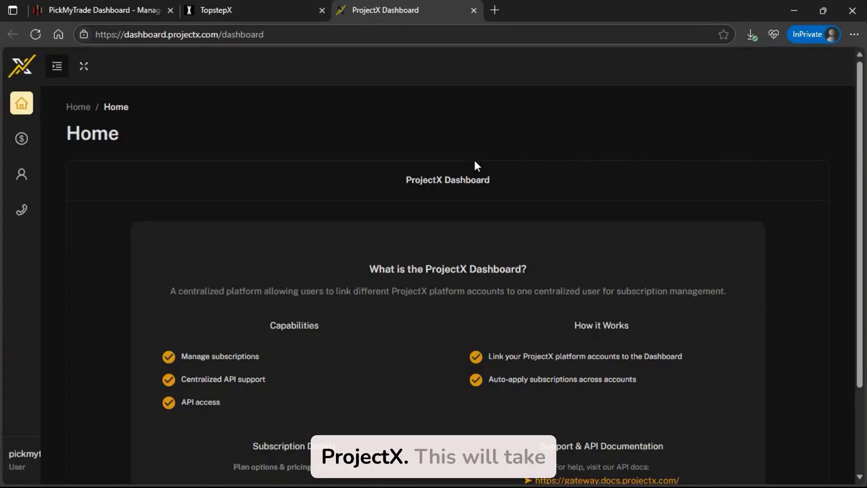
{"action": "left_click", "coordinate": [22, 139]}
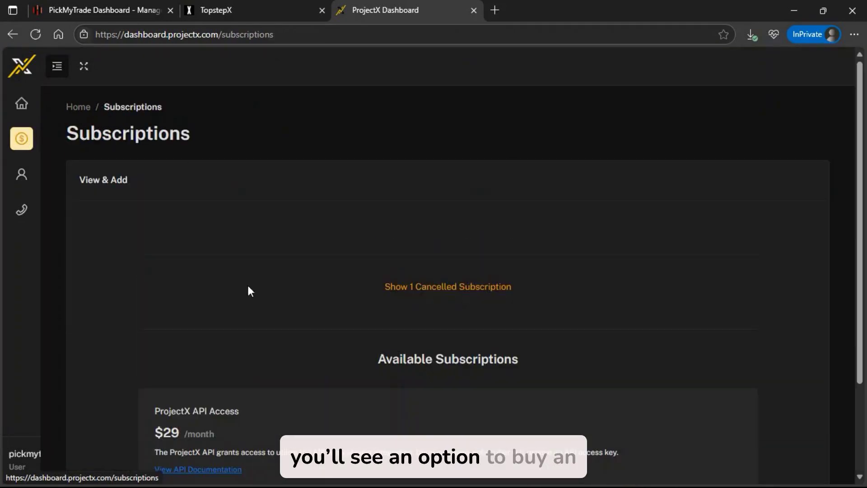
{"action": "left_click", "coordinate": [30, 179]}
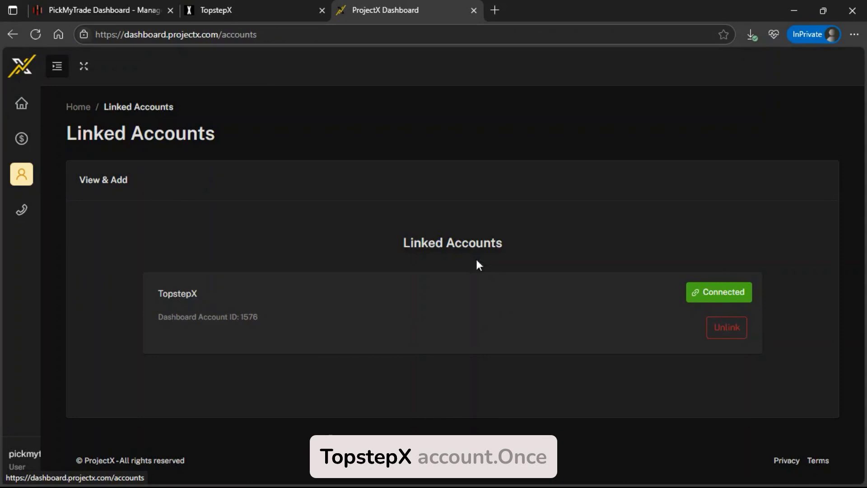
{"action": "left_click", "coordinate": [237, 6]}
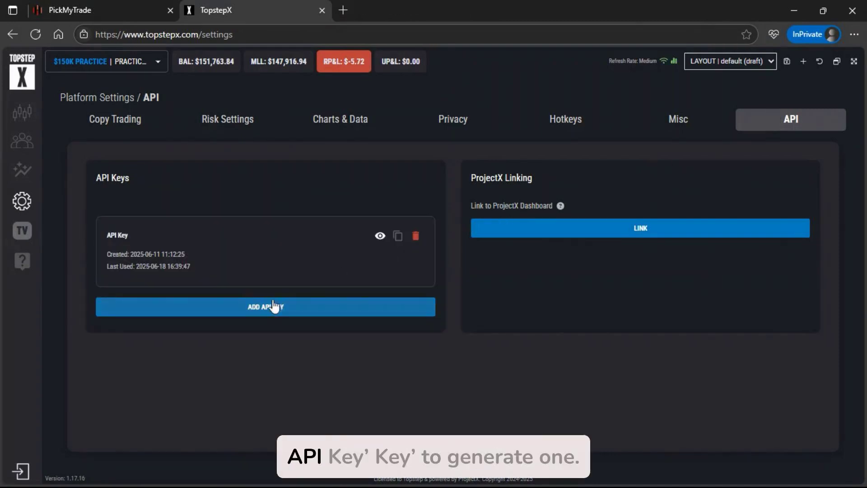
Generate a new TopstepX API key, reveal it and copy it.
{"action": "left_click", "coordinate": [271, 307]}
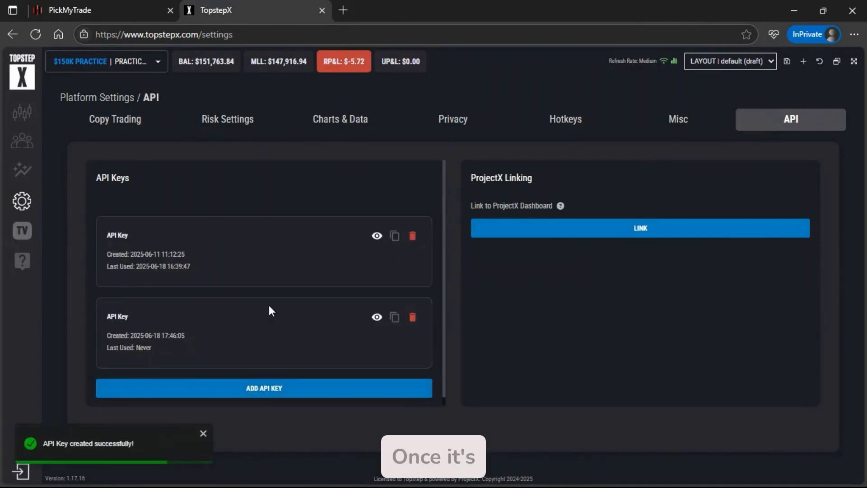
{"action": "left_click", "coordinate": [377, 318]}
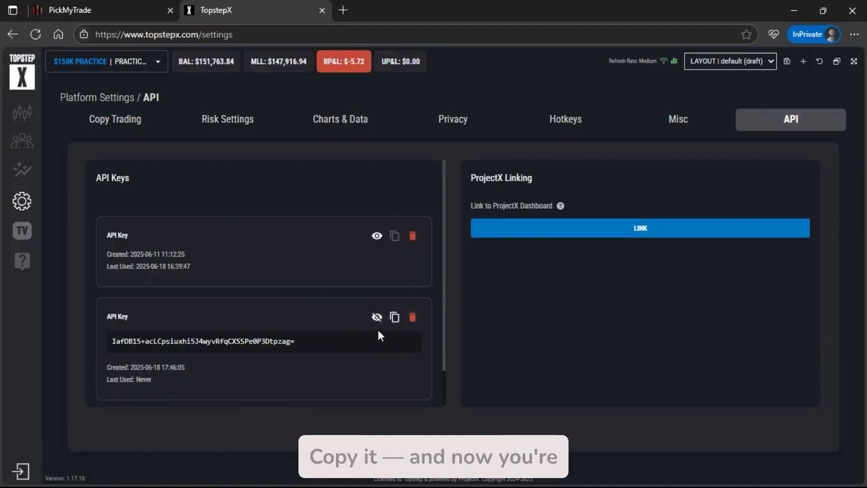
{"action": "left_click", "coordinate": [395, 318]}
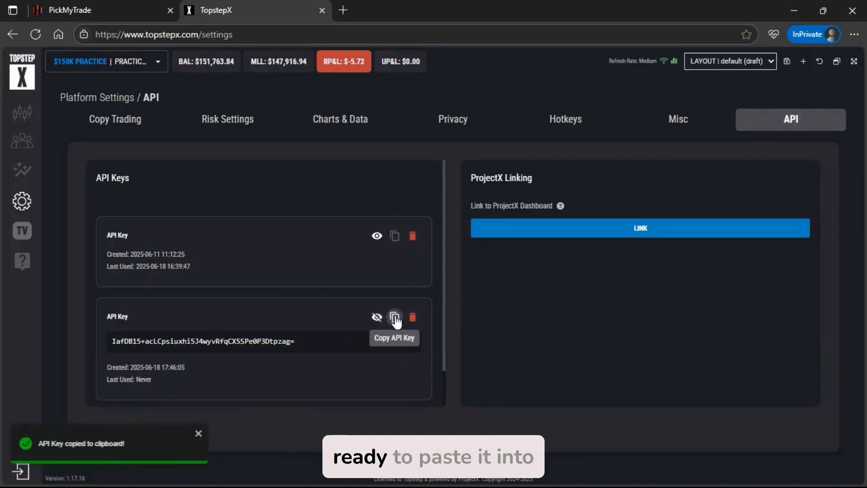
Paste the API key, choose the topstepx server, create the connection and accept the disclaimer.
{"action": "left_click", "coordinate": [129, 2]}
{"action": "key", "text": "ctrl+v"}
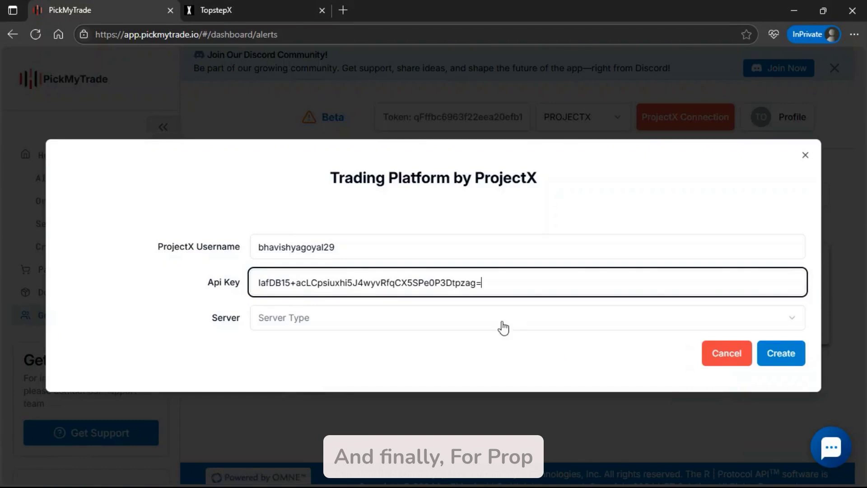
{"action": "left_click", "coordinate": [281, 321]}
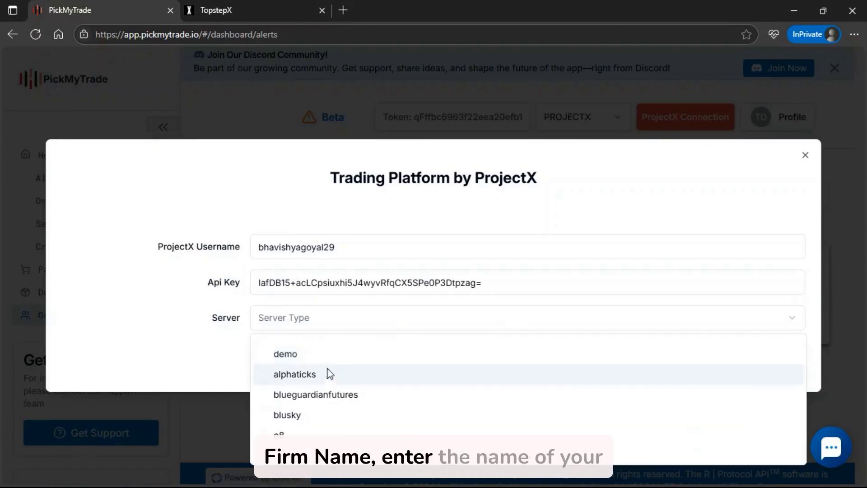
{"action": "scroll", "coordinate": [326, 379], "scroll_direction": "down", "scroll_amount": 5}
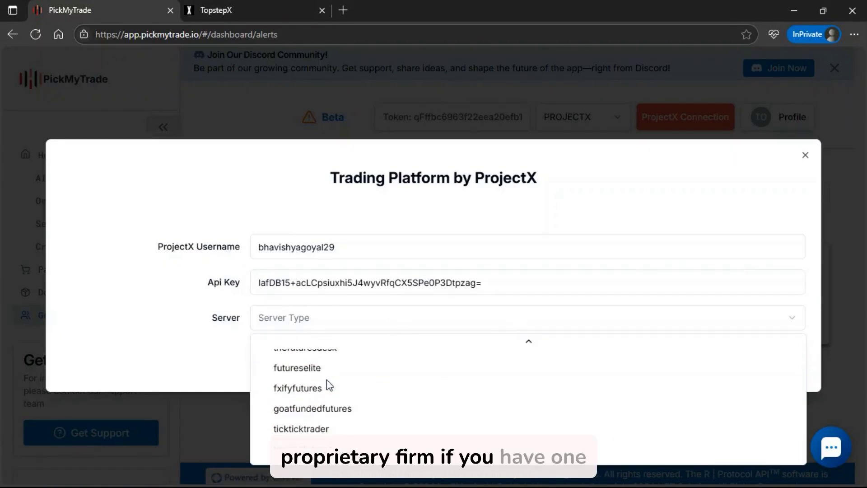
{"action": "left_click", "coordinate": [310, 431]}
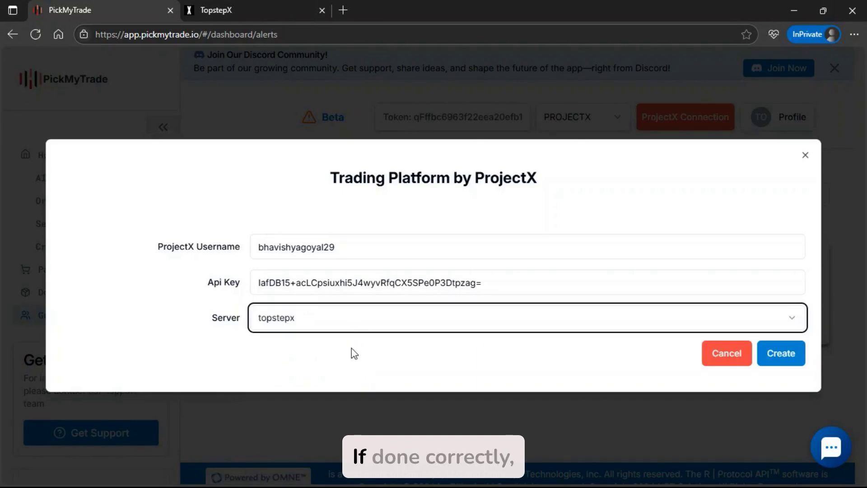
{"action": "left_click", "coordinate": [794, 358]}
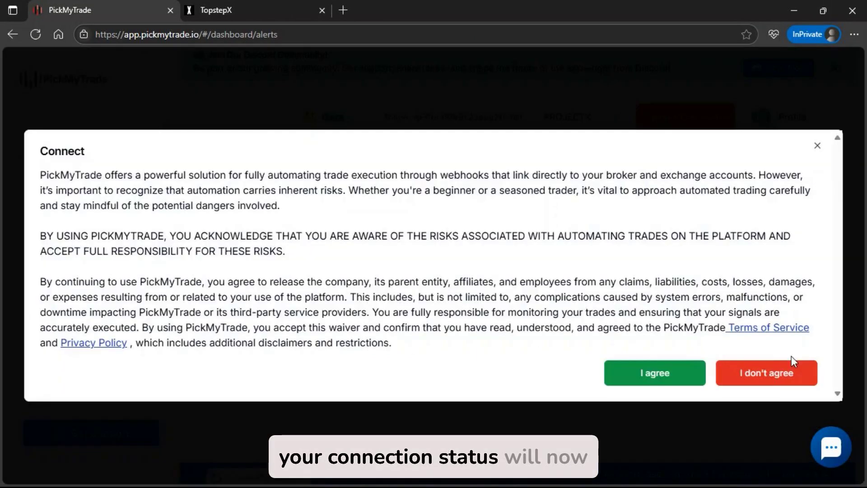
{"action": "left_click", "coordinate": [682, 368]}
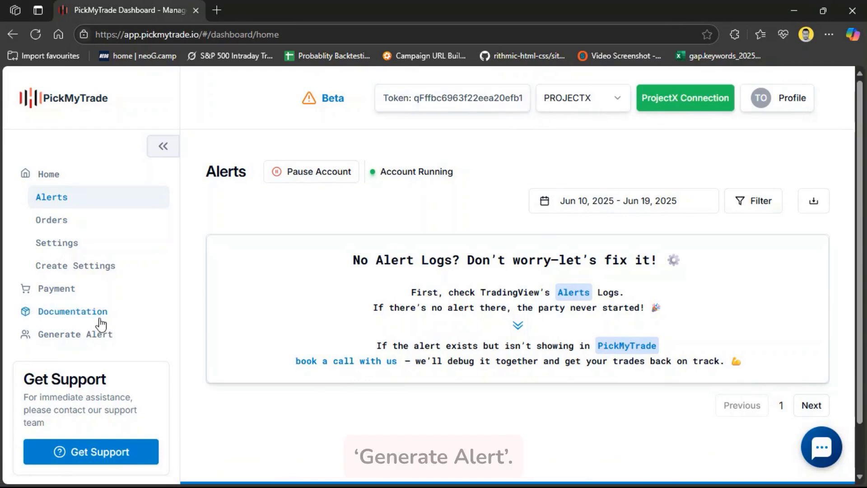
Go to alert creation and keep PROJECTX as the broker.
{"action": "left_click", "coordinate": [88, 338]}
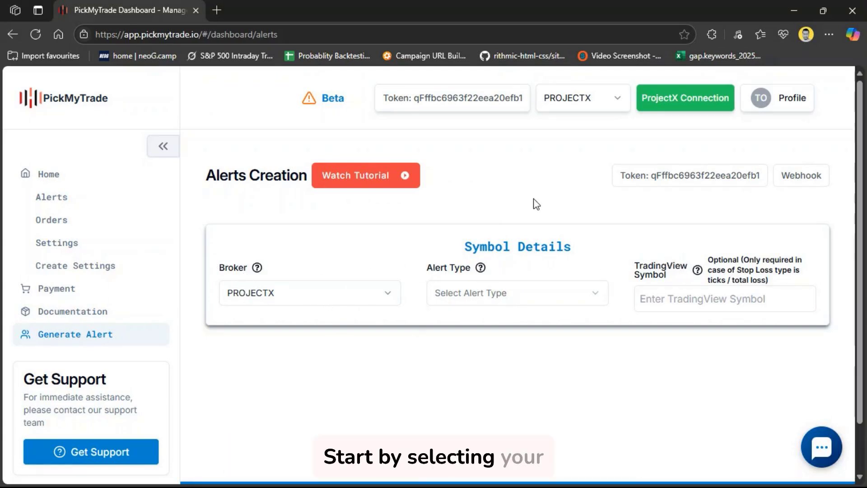
{"action": "left_click", "coordinate": [300, 298]}
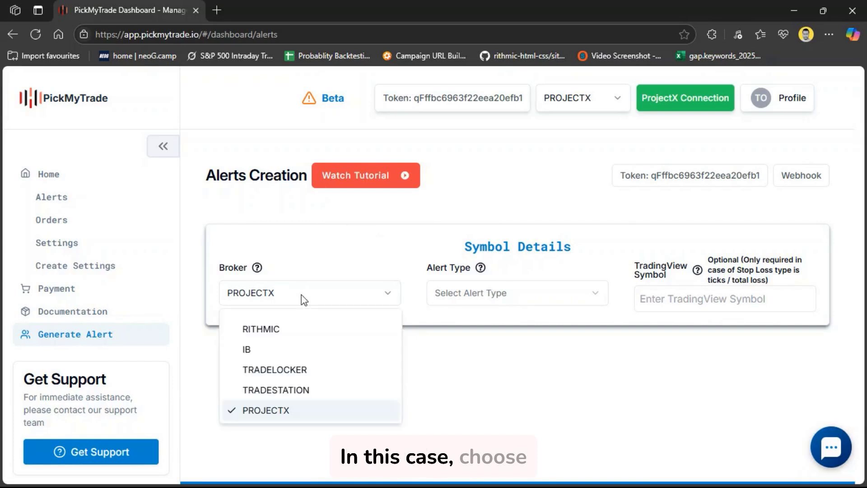
{"action": "left_click", "coordinate": [282, 411]}
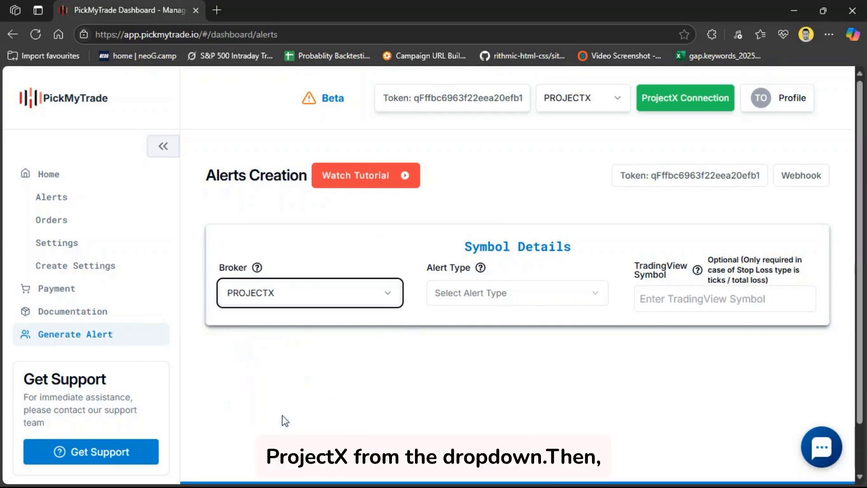
Set the alert type to INDICATOR and the TradingView symbol to MNQ1!
{"action": "left_click", "coordinate": [477, 293]}
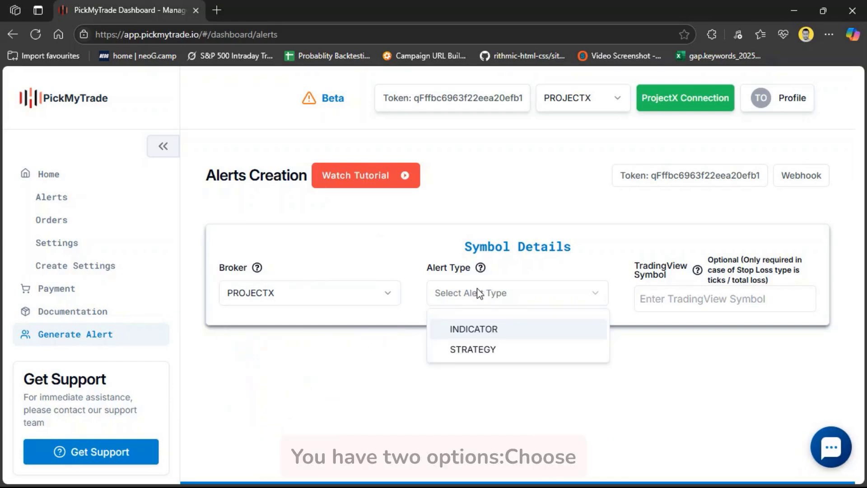
{"action": "left_click", "coordinate": [529, 335]}
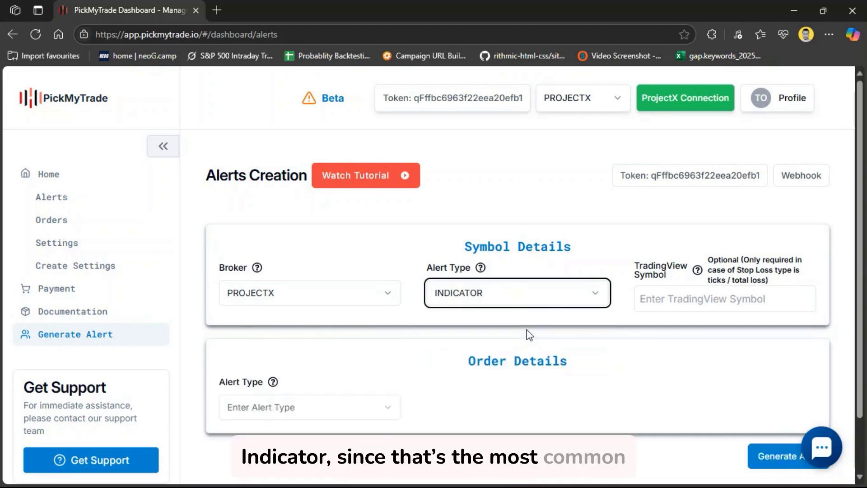
{"action": "left_click", "coordinate": [678, 299]}
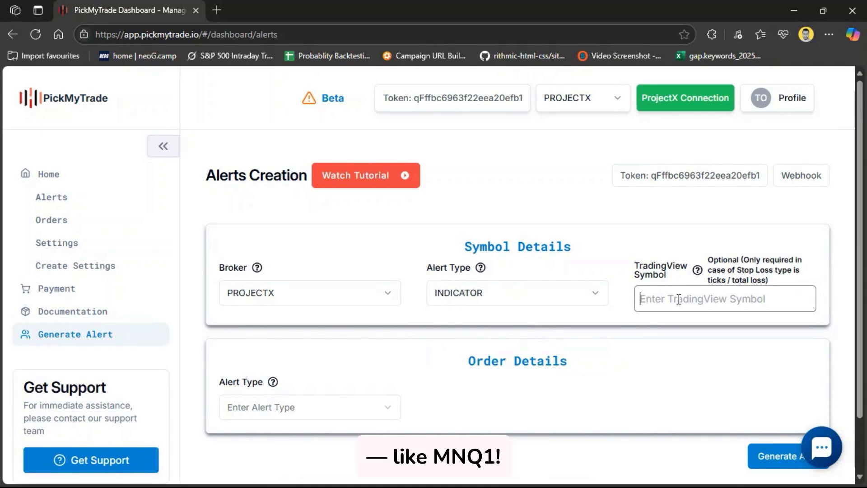
{"action": "type", "text": "Mn"}
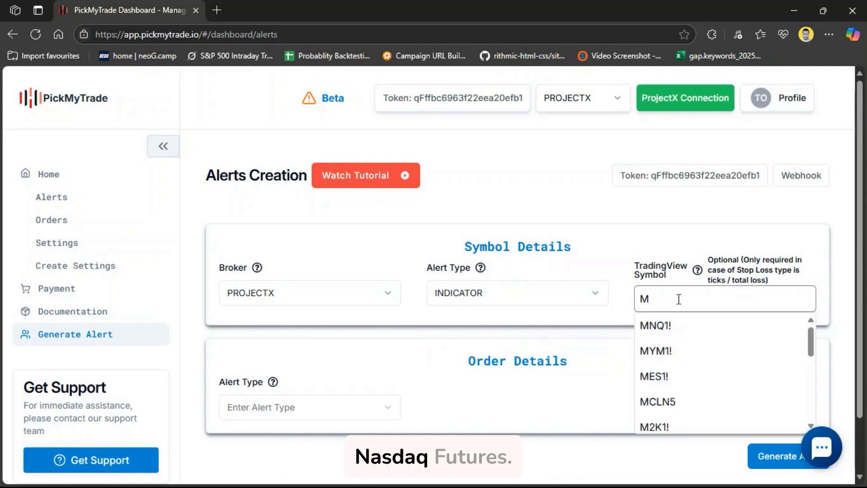
{"action": "left_click", "coordinate": [659, 325]}
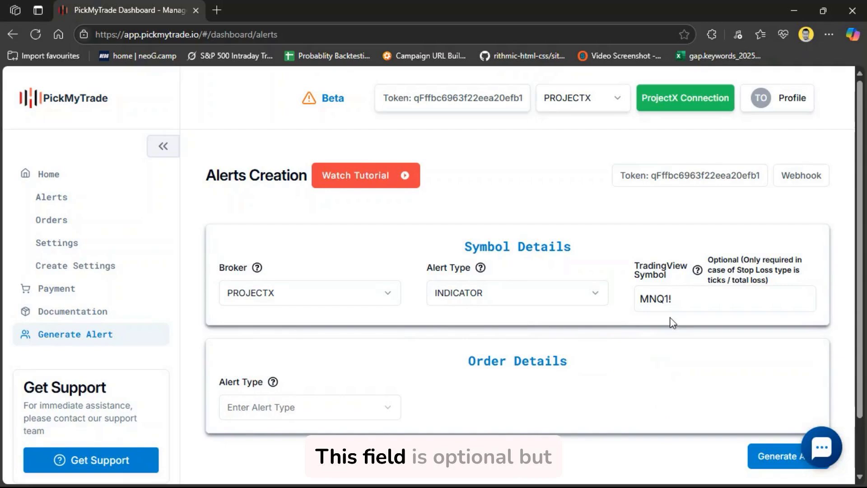
Set the order's alert type to BUY.
{"action": "scroll", "coordinate": [416, 385], "scroll_direction": "down", "scroll_amount": 1}
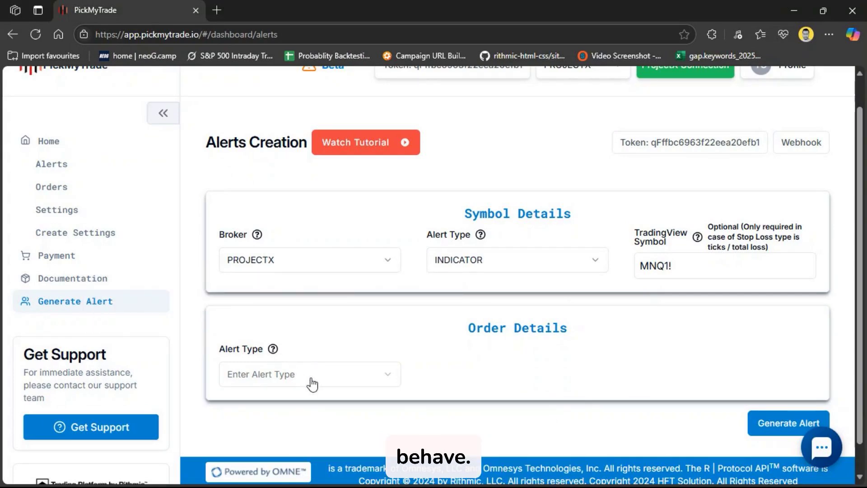
{"action": "left_click", "coordinate": [334, 374]}
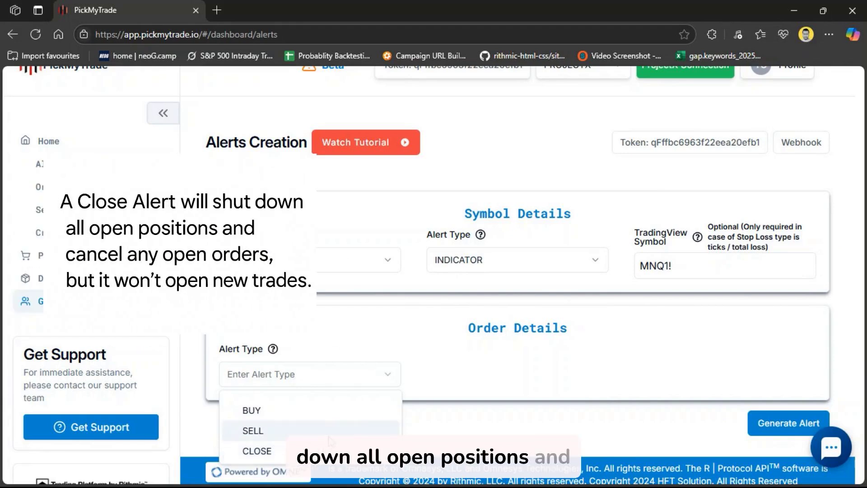
{"action": "left_click", "coordinate": [351, 418]}
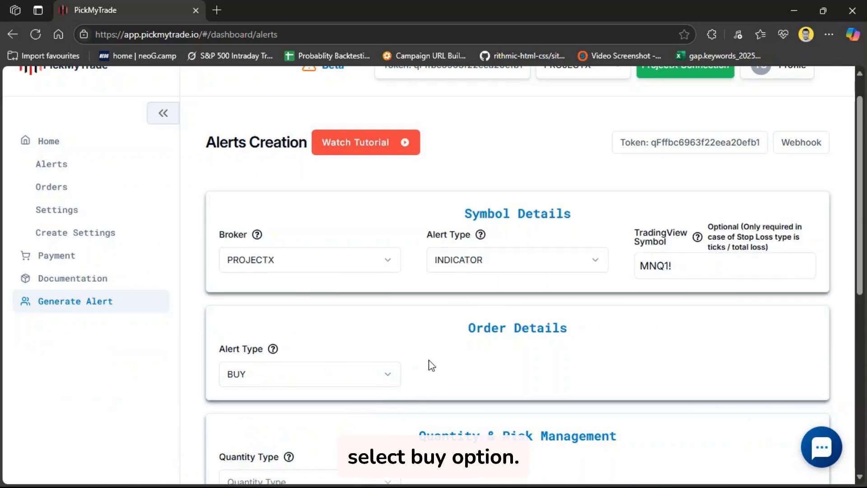
Size positions by Risk Percentage with a value of 2.
{"action": "scroll", "coordinate": [387, 364], "scroll_direction": "down", "scroll_amount": 3}
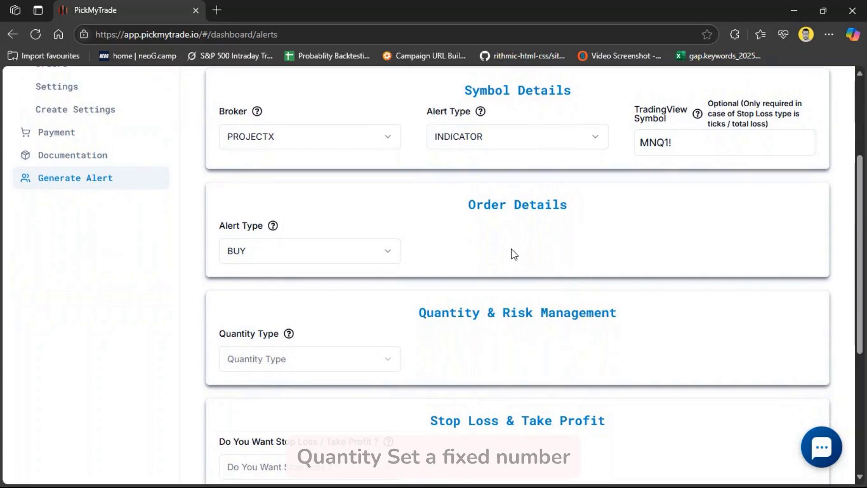
{"action": "scroll", "coordinate": [512, 252], "scroll_direction": "up", "scroll_amount": 2}
{"action": "scroll", "coordinate": [513, 253], "scroll_direction": "down", "scroll_amount": 1}
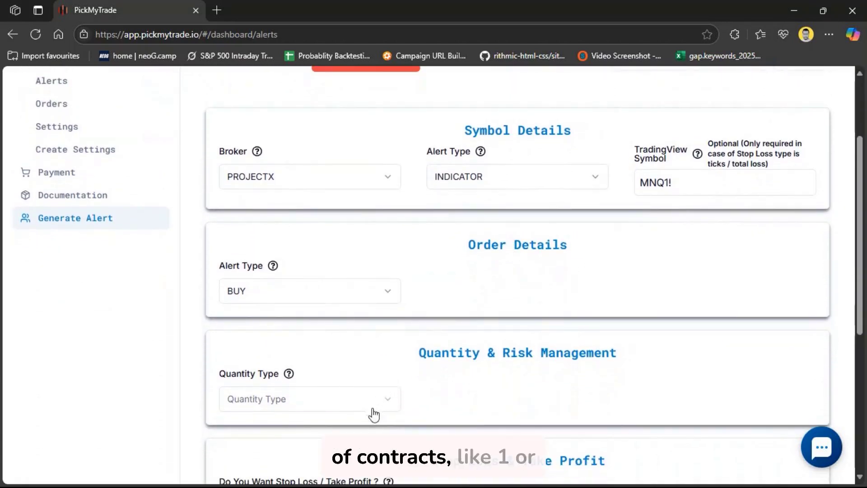
{"action": "left_click", "coordinate": [388, 397]}
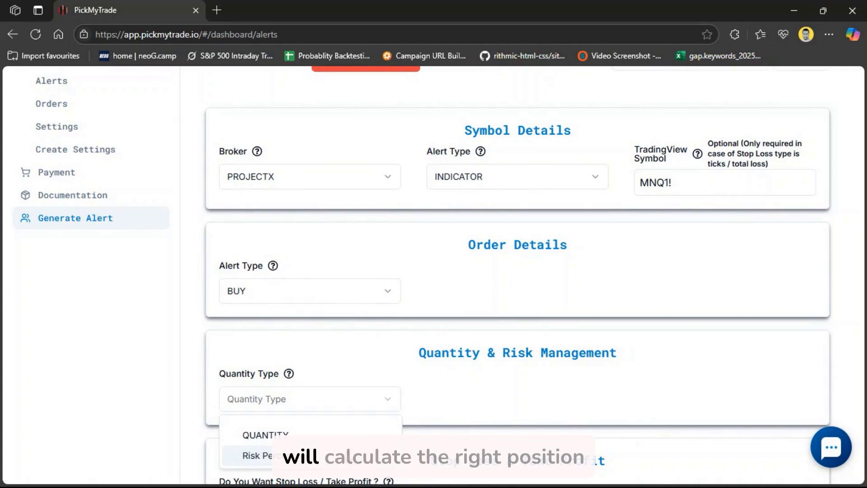
{"action": "left_click", "coordinate": [253, 455]}
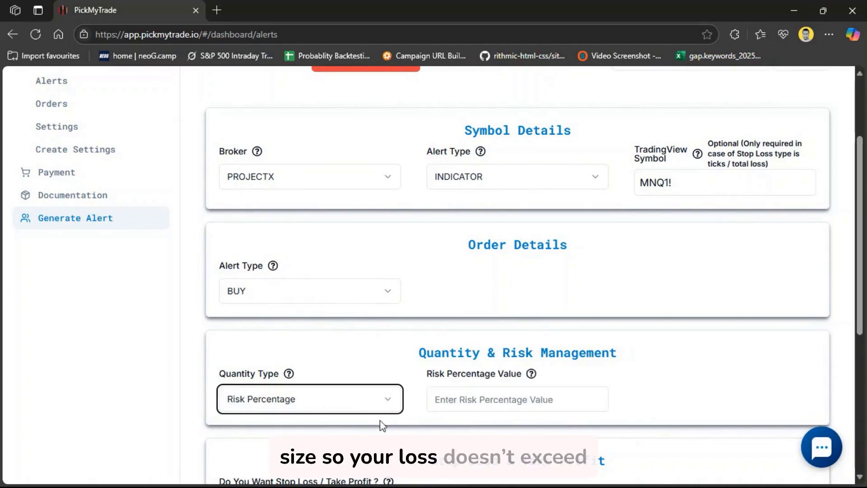
{"action": "left_click", "coordinate": [448, 400]}
{"action": "type", "text": "2"}
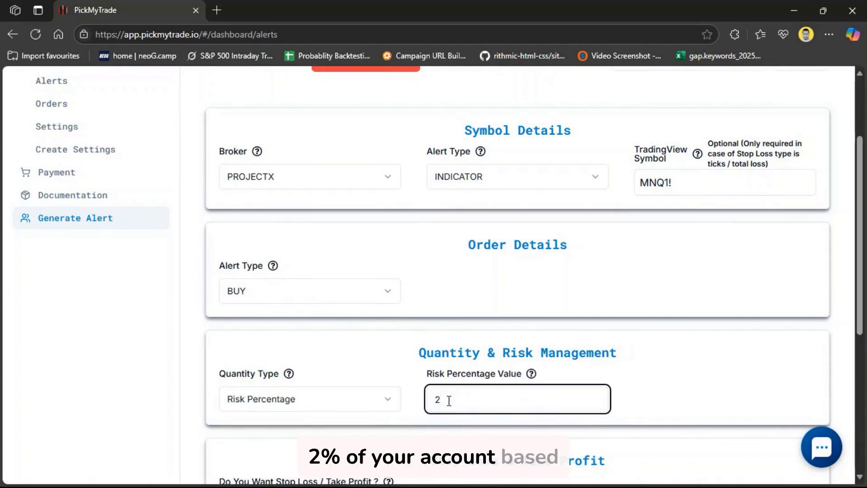
{"action": "left_click", "coordinate": [664, 360]}
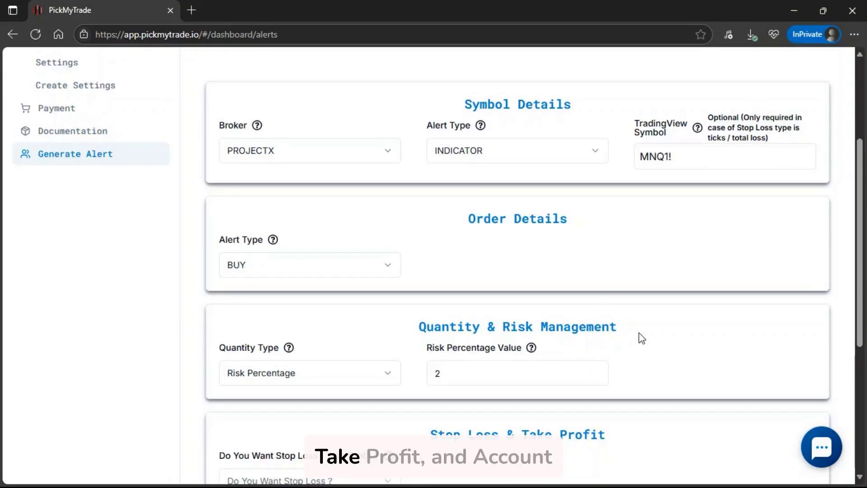
{"action": "scroll", "coordinate": [639, 338], "scroll_direction": "down", "scroll_amount": 3}
{"action": "scroll", "coordinate": [640, 337], "scroll_direction": "down", "scroll_amount": 2}
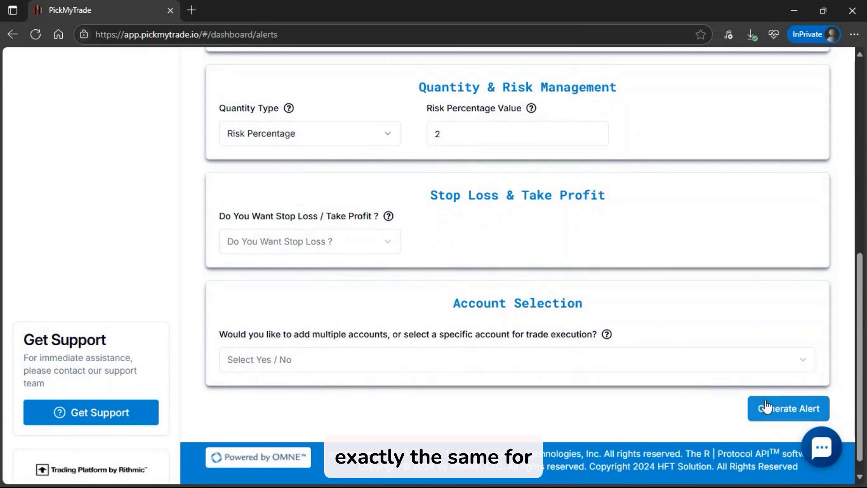
{"action": "scroll", "coordinate": [526, 219], "scroll_direction": "up", "scroll_amount": 8}
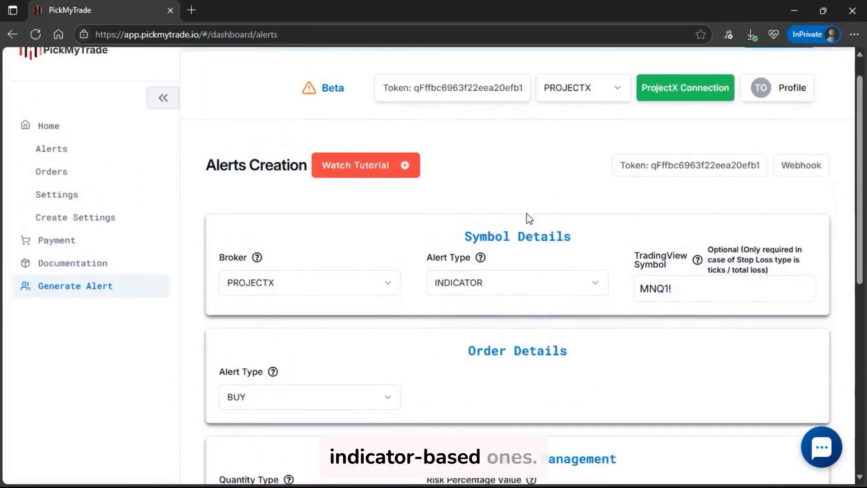
{"action": "scroll", "coordinate": [506, 325], "scroll_direction": "down", "scroll_amount": 3}
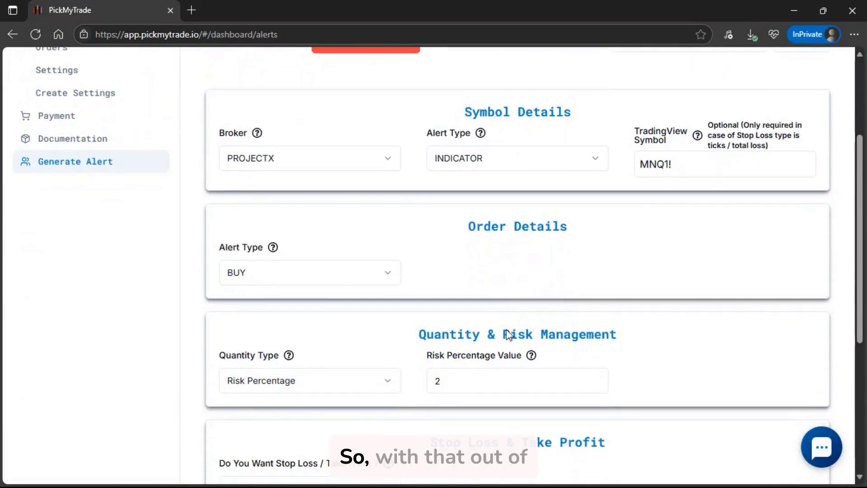
Change the Symbol Details alert type from INDICATOR to STRATEGY.
{"action": "left_click", "coordinate": [525, 168]}
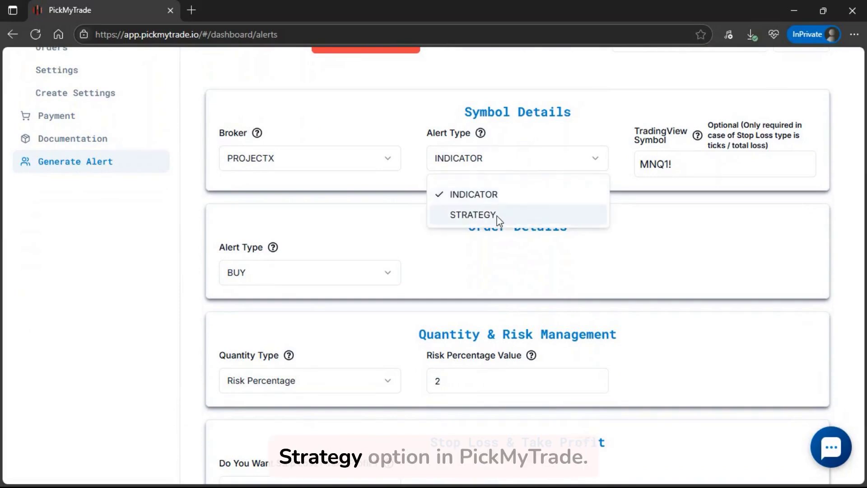
{"action": "left_click", "coordinate": [496, 217]}
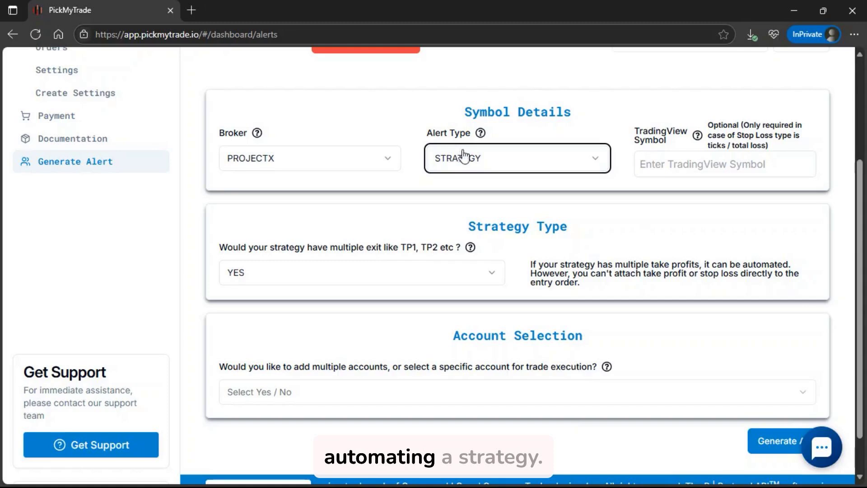
Enter MNQ1! as the strategy's TradingView symbol.
{"action": "left_click", "coordinate": [637, 172]}
{"action": "type", "text": "M"}
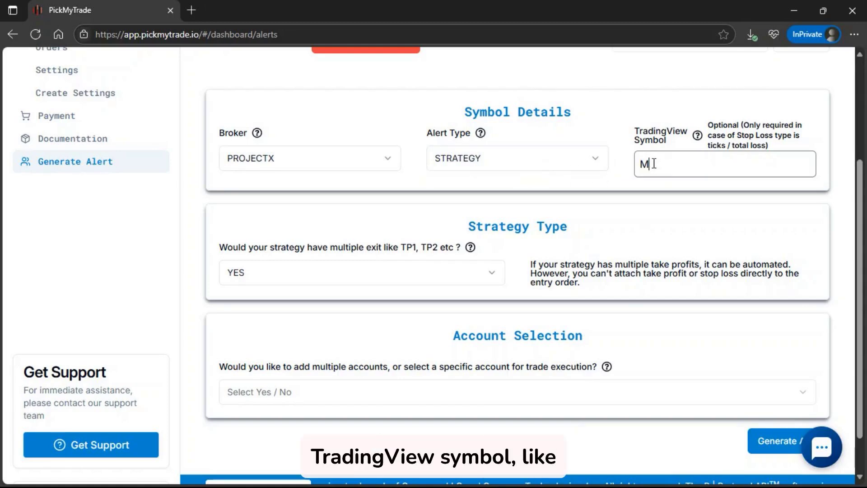
{"action": "type", "text": "NQ1!"}
{"action": "key", "text": "Tab"}
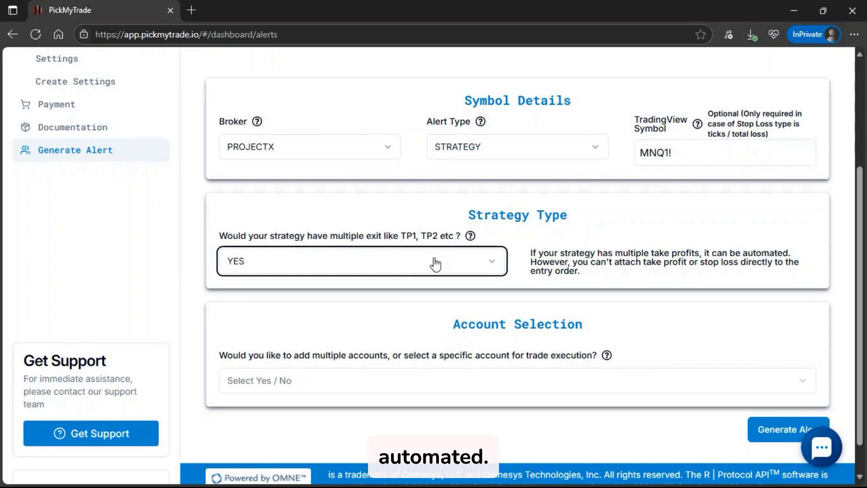
Set the Strategy Type multiple exits (TP1, TP2) option to NO.
{"action": "left_click", "coordinate": [490, 263]}
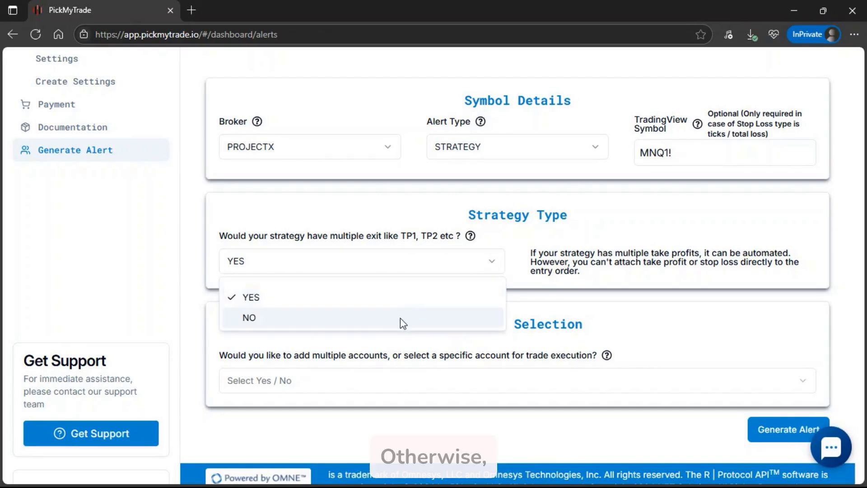
{"action": "left_click", "coordinate": [403, 320]}
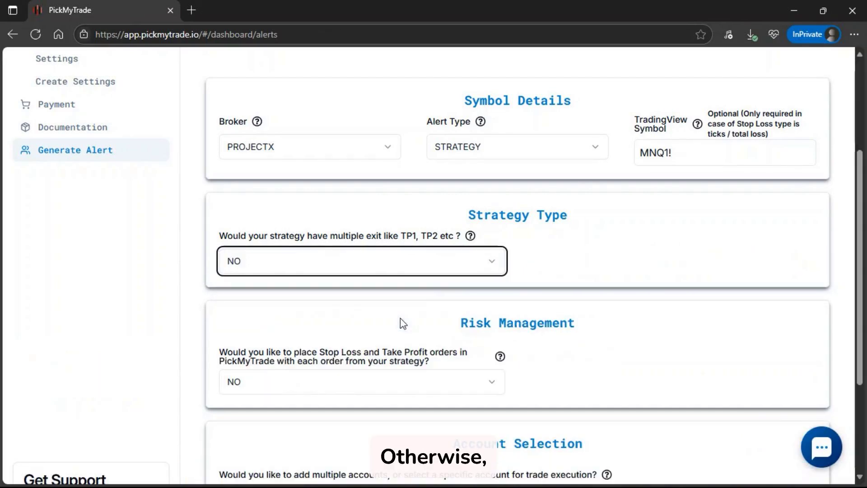
{"action": "left_click", "coordinate": [529, 258]}
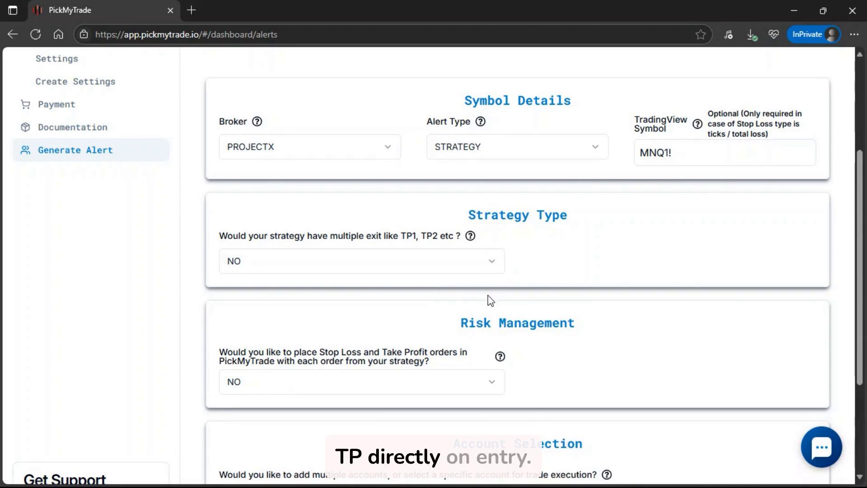
{"action": "scroll", "coordinate": [488, 296], "scroll_direction": "up", "scroll_amount": 1}
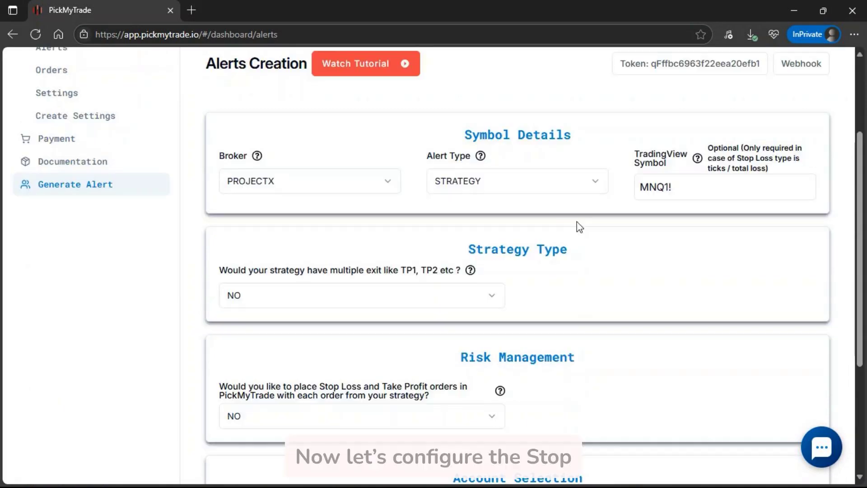
{"action": "scroll", "coordinate": [571, 321], "scroll_direction": "down", "scroll_amount": 1}
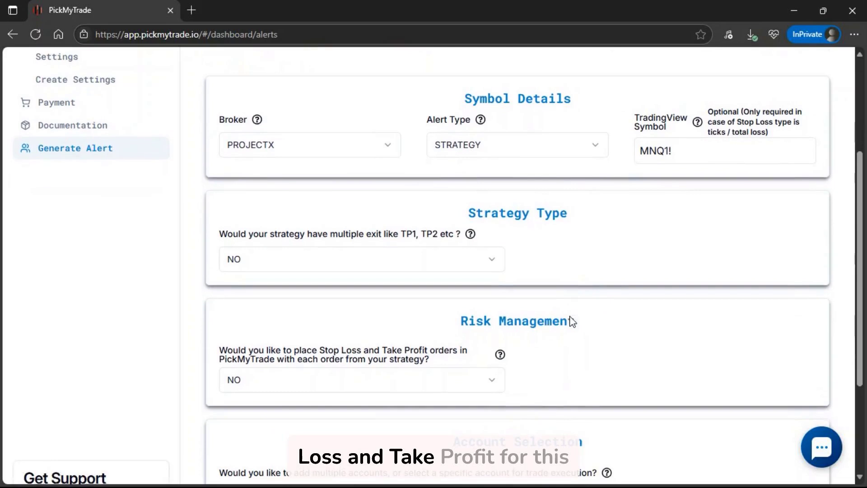
{"action": "scroll", "coordinate": [498, 383], "scroll_direction": "down", "scroll_amount": 3}
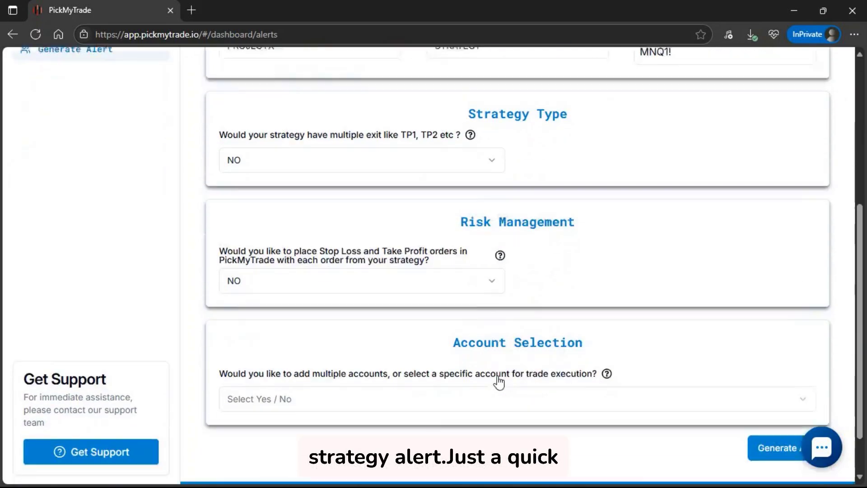
Enable stop loss / take profit orders with type Point / Dollar (From Entry Price).
{"action": "left_click", "coordinate": [458, 242]}
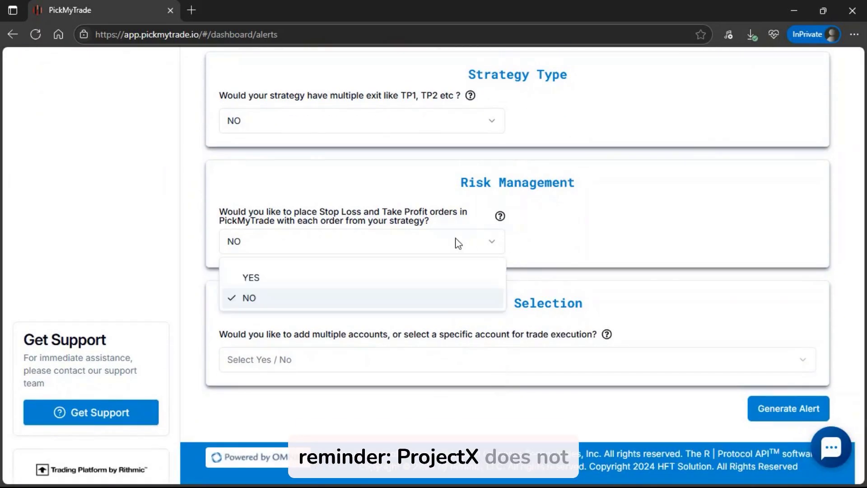
{"action": "left_click", "coordinate": [411, 279]}
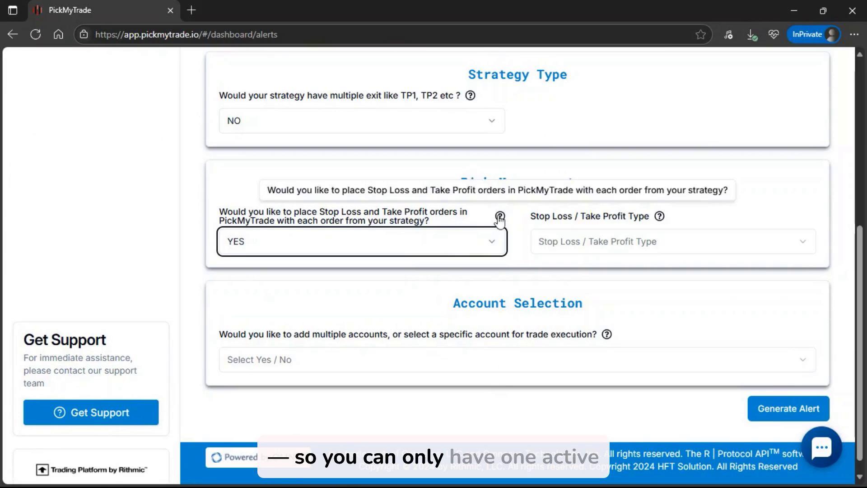
{"action": "scroll", "coordinate": [499, 220], "scroll_direction": "up", "scroll_amount": 1}
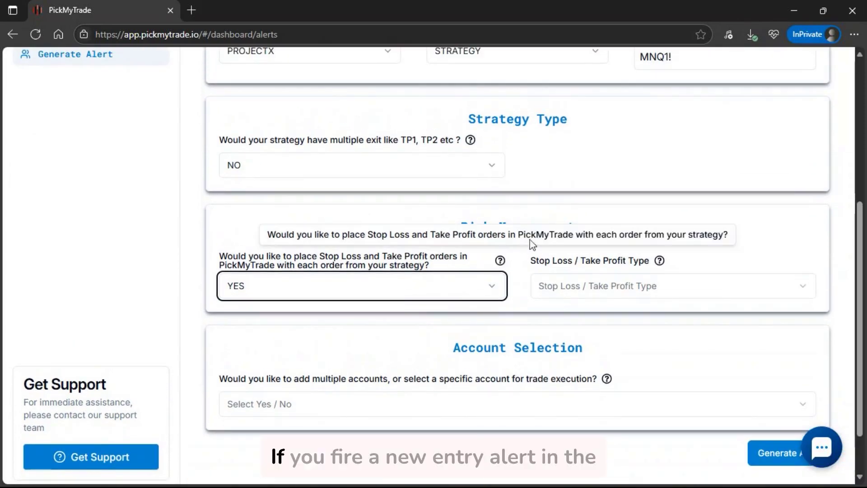
{"action": "scroll", "coordinate": [570, 226], "scroll_direction": "up", "scroll_amount": 1}
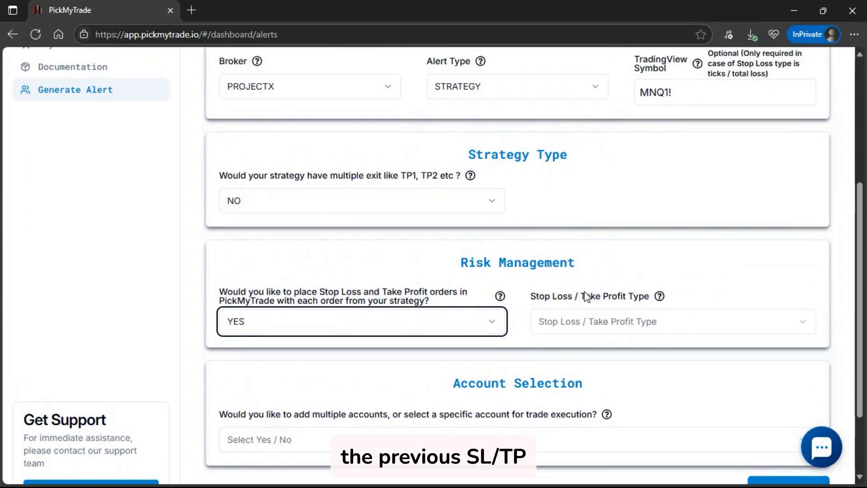
{"action": "scroll", "coordinate": [586, 296], "scroll_direction": "down", "scroll_amount": 1}
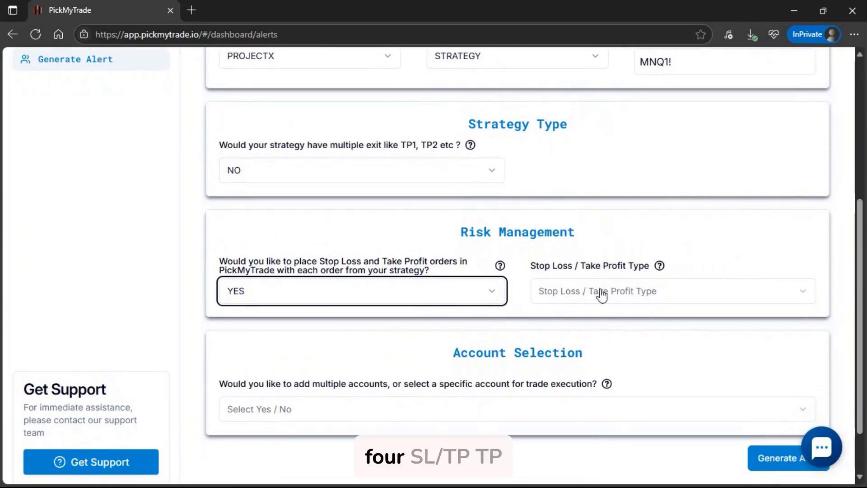
{"action": "left_click", "coordinate": [602, 296]}
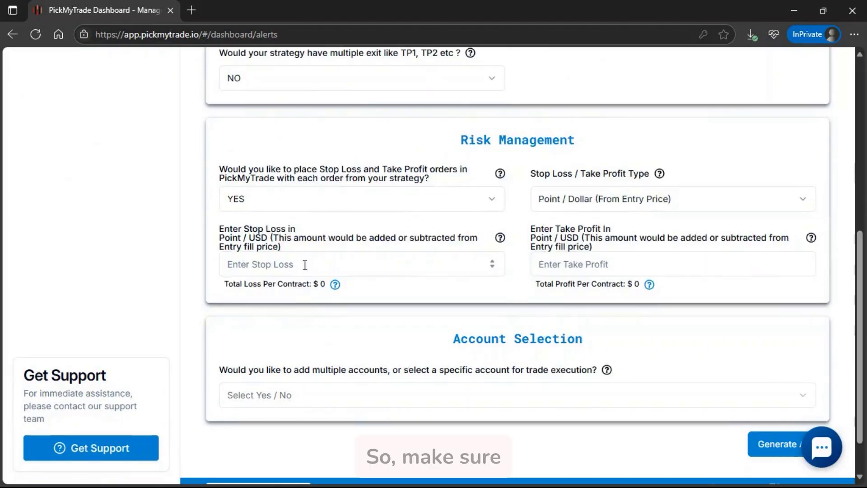
Enter a 100-point stop loss and review its $200-per-contract loss calculation summary.
{"action": "left_click", "coordinate": [286, 264]}
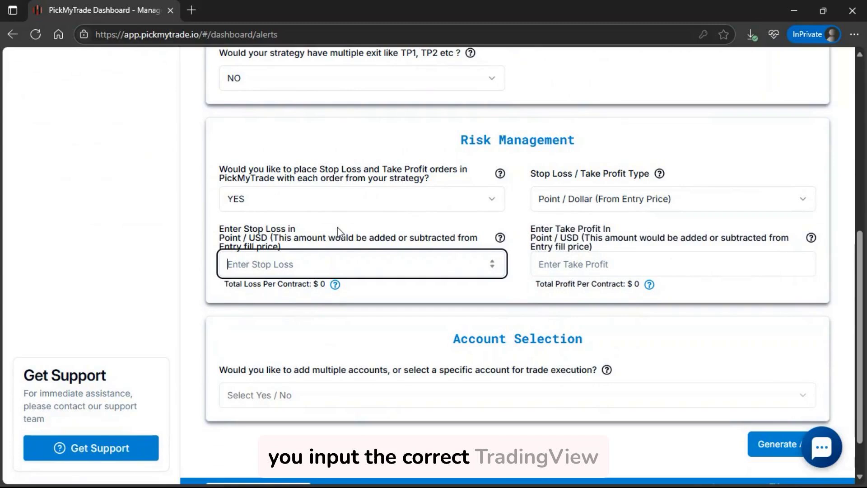
{"action": "scroll", "coordinate": [339, 230], "scroll_direction": "down", "scroll_amount": 1}
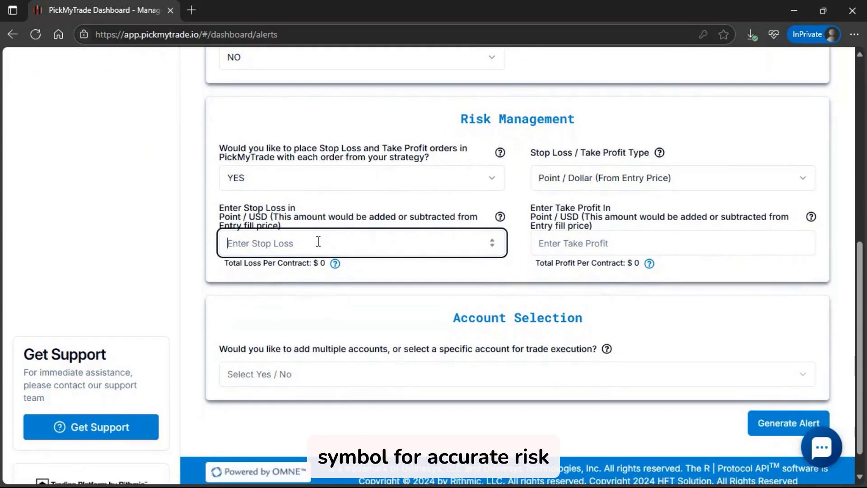
{"action": "left_click", "coordinate": [374, 224]}
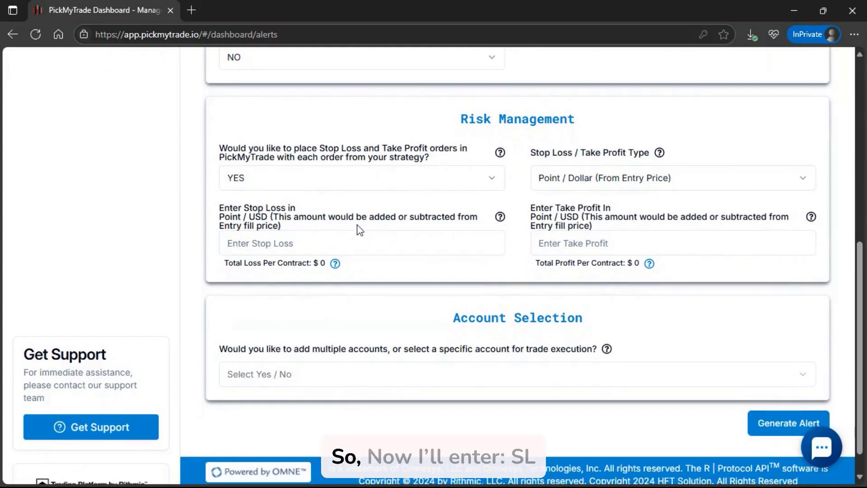
{"action": "left_click", "coordinate": [305, 252]}
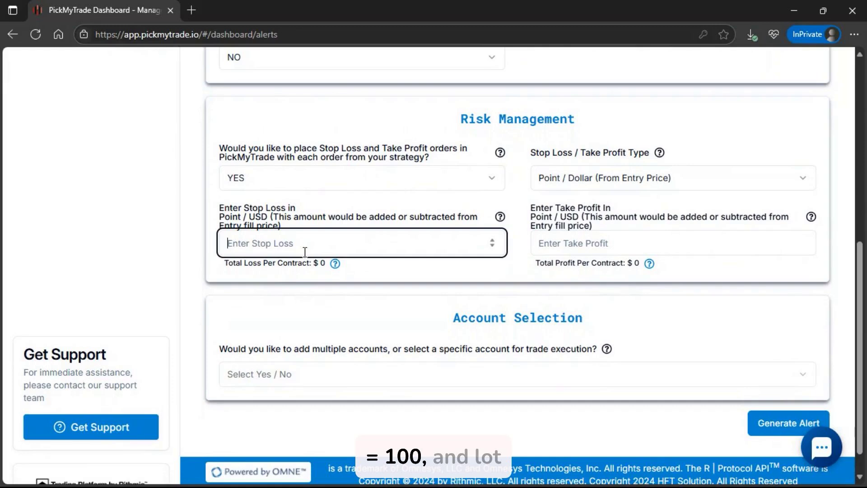
{"action": "type", "text": "100"}
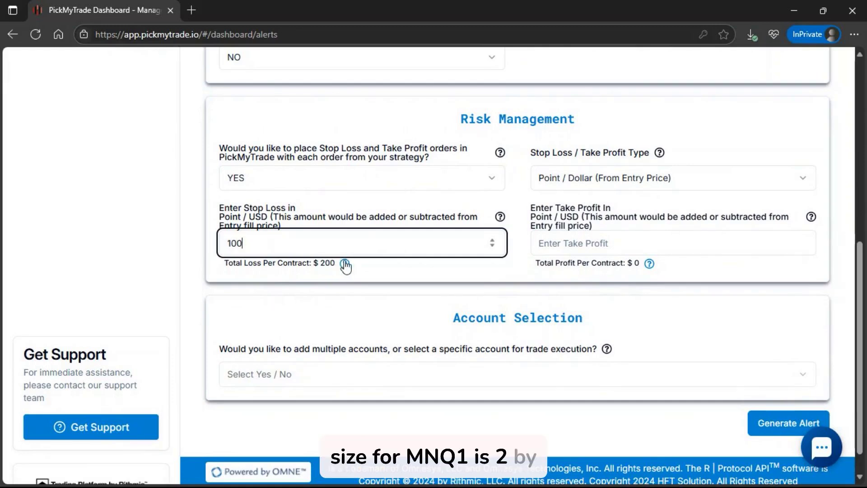
{"action": "left_click", "coordinate": [345, 265]}
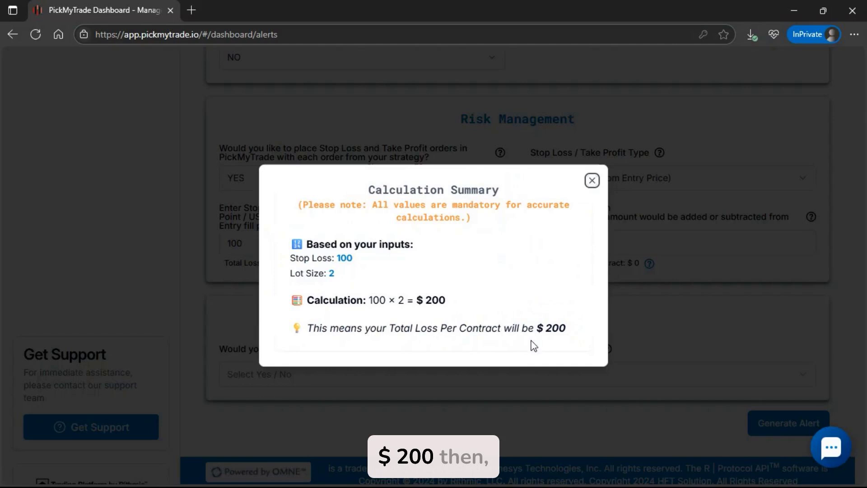
{"action": "left_click", "coordinate": [592, 181]}
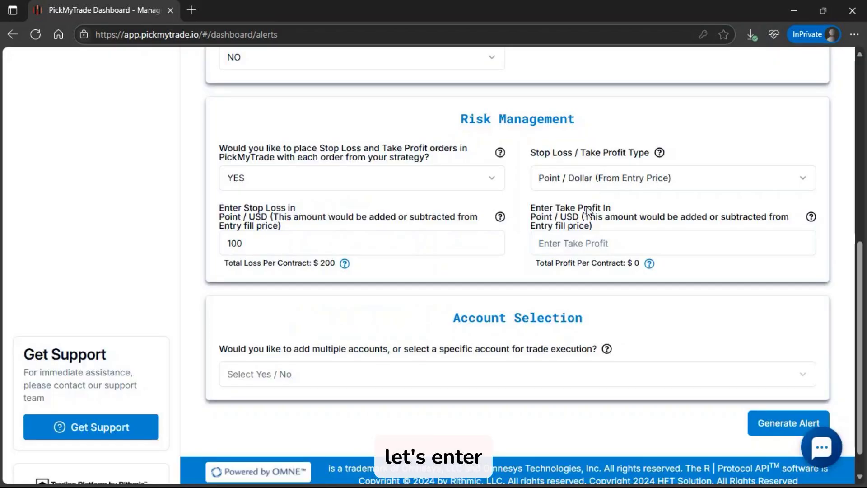
Enter a 200-point take profit and review its $400-per-contract profit calculation.
{"action": "left_click", "coordinate": [575, 247]}
{"action": "type", "text": "200"}
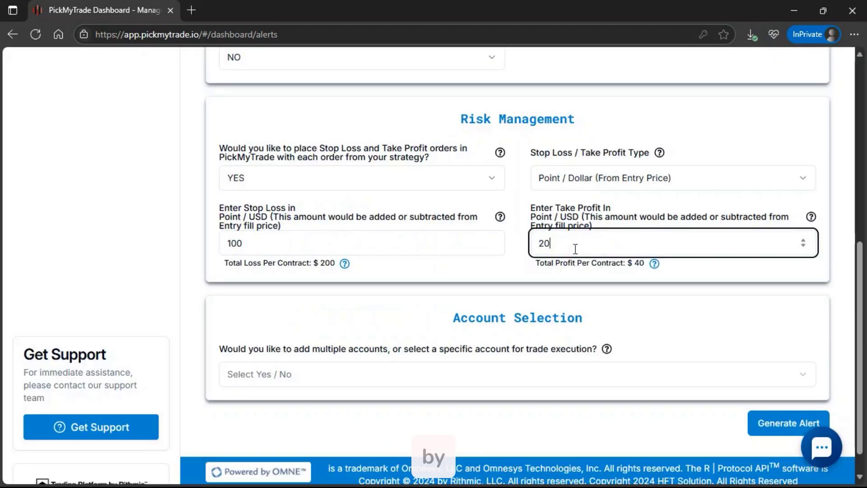
{"action": "left_click", "coordinate": [659, 263]}
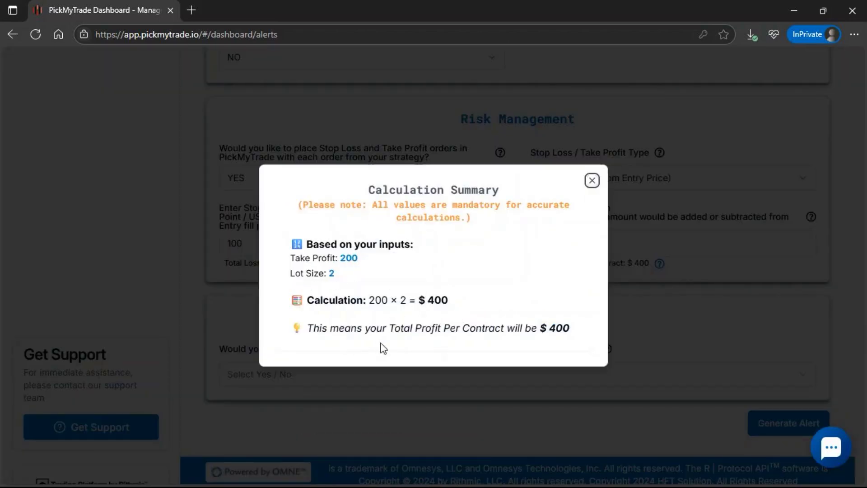
{"action": "key", "text": "Escape"}
Change the Stop Loss / Take Profit Type to PERCENTAGE, entering 2% stop loss and 3% take profit.
{"action": "left_click", "coordinate": [587, 210]}
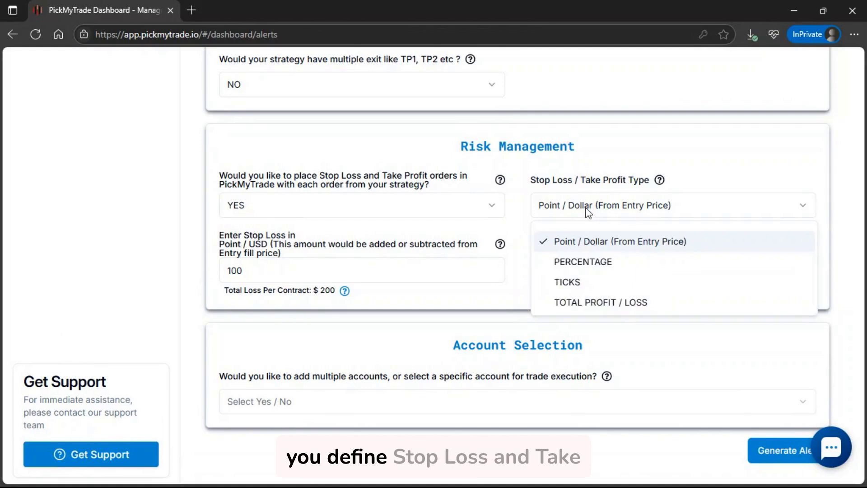
{"action": "left_click", "coordinate": [575, 259]}
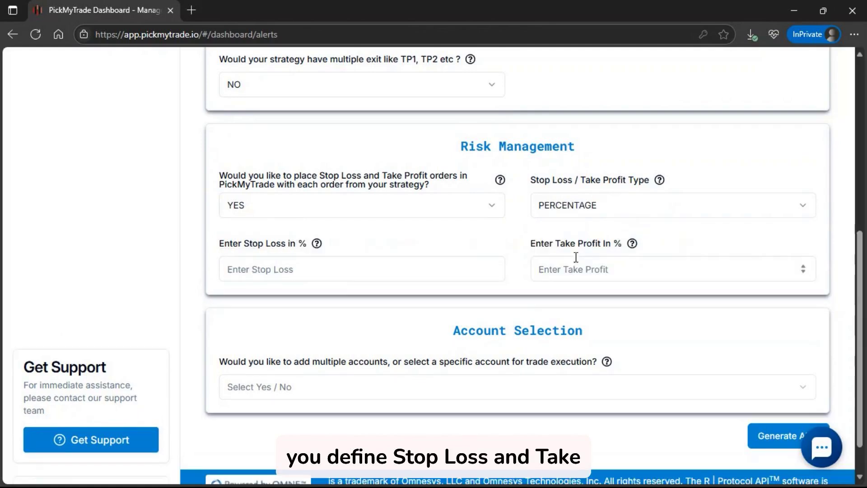
{"action": "left_click", "coordinate": [423, 237]}
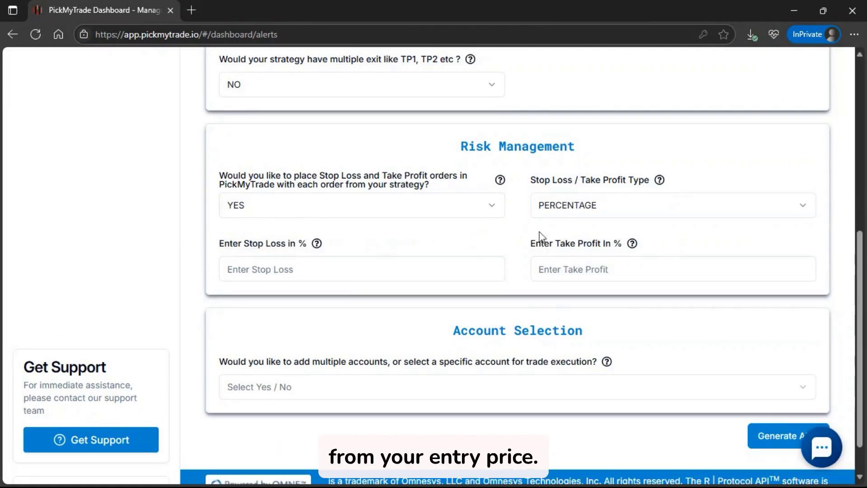
{"action": "left_click", "coordinate": [309, 264]}
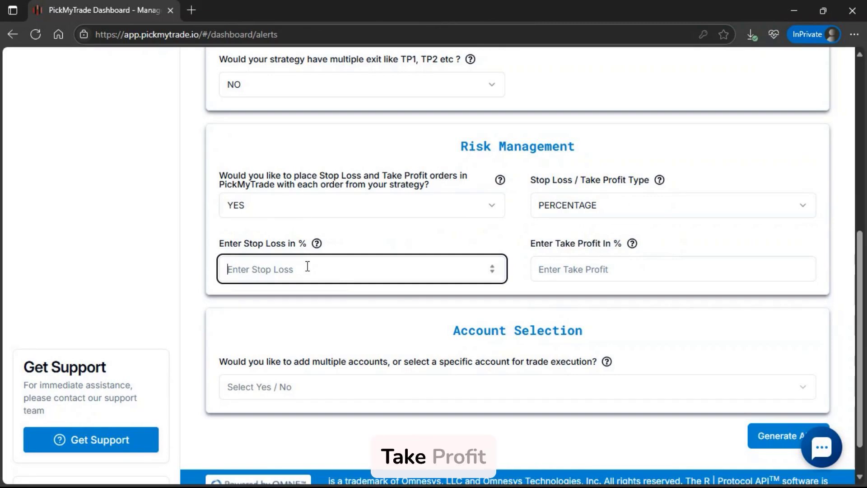
{"action": "type", "text": "2"}
{"action": "left_click", "coordinate": [537, 275]}
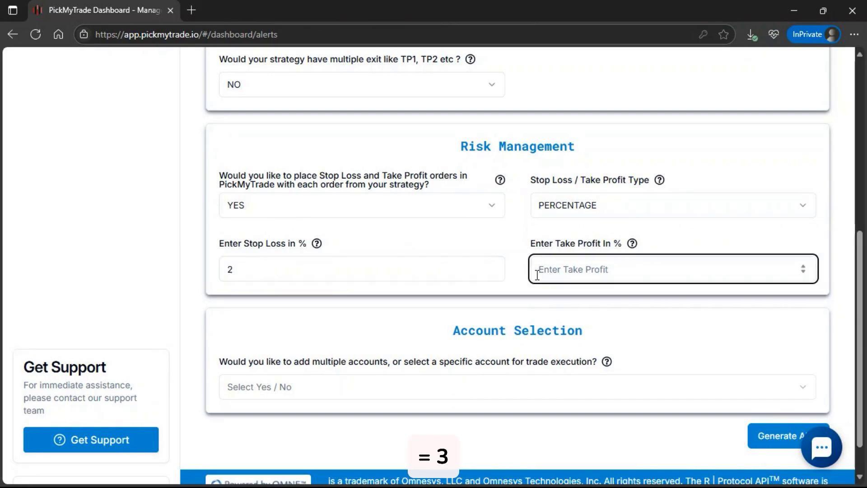
{"action": "type", "text": "3"}
{"action": "left_click", "coordinate": [517, 260]}
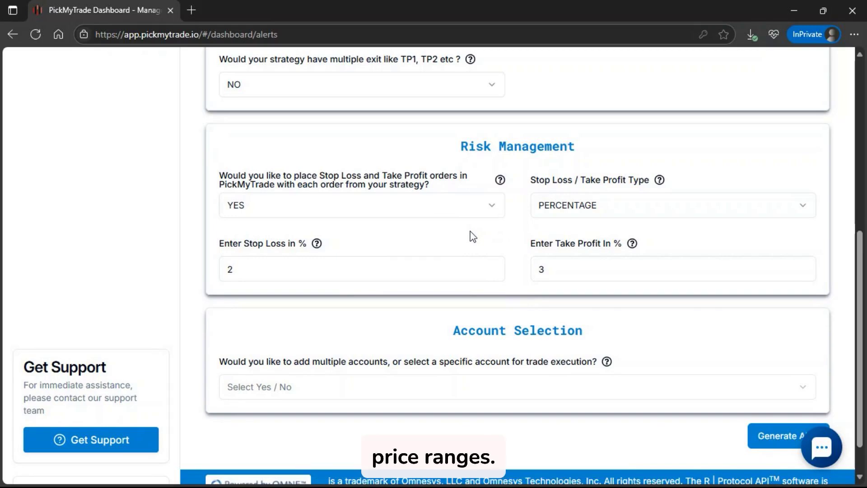
Switch the risk type to TICKS with a 500-tick stop loss and 1000-tick take profit.
{"action": "scroll", "coordinate": [518, 260], "scroll_direction": "up", "scroll_amount": 1}
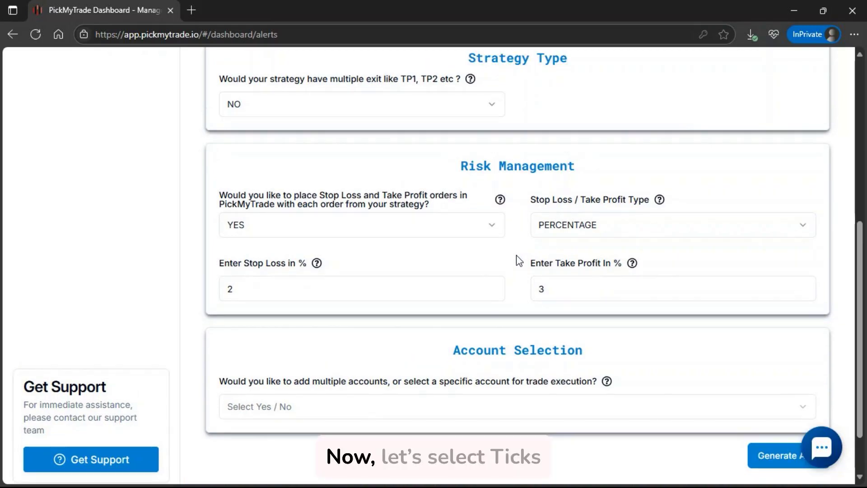
{"action": "left_click", "coordinate": [578, 229]}
{"action": "left_click", "coordinate": [569, 301]}
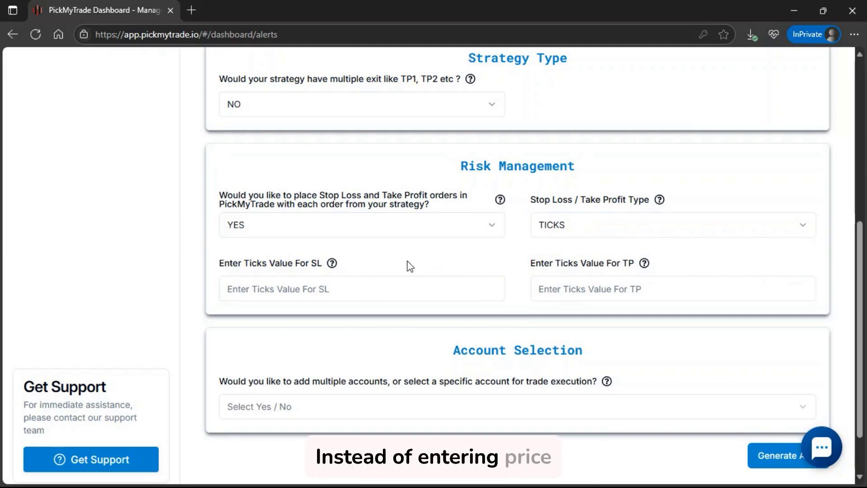
{"action": "left_click", "coordinate": [292, 296]}
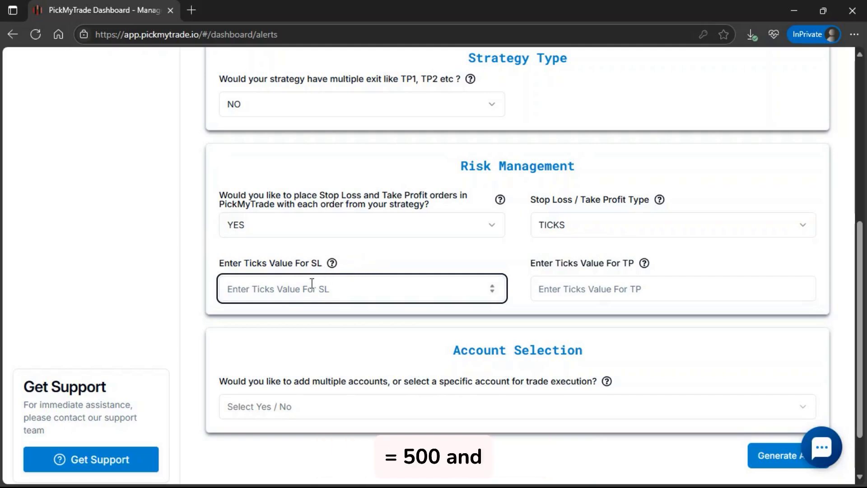
{"action": "type", "text": "500"}
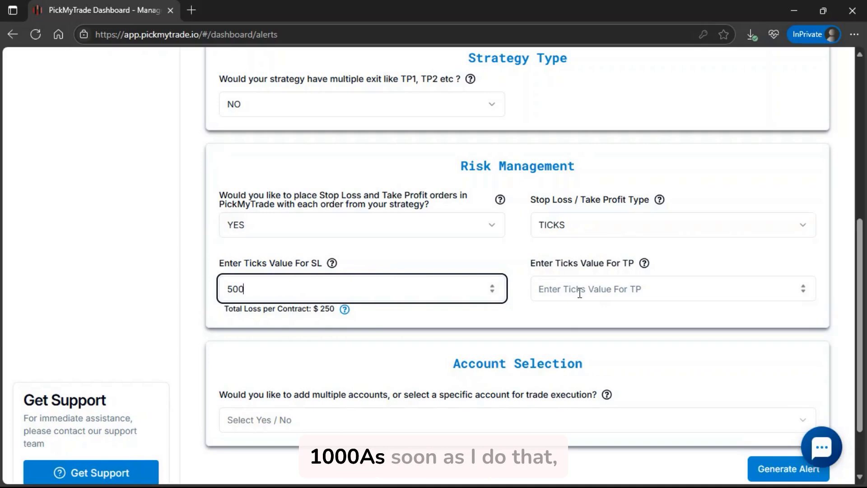
{"action": "left_click", "coordinate": [580, 293]}
{"action": "type", "text": "100"}
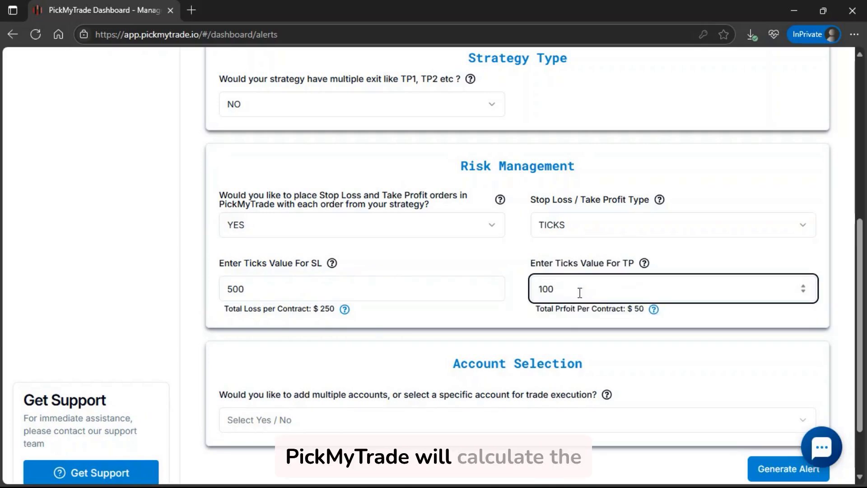
{"action": "type", "text": "0"}
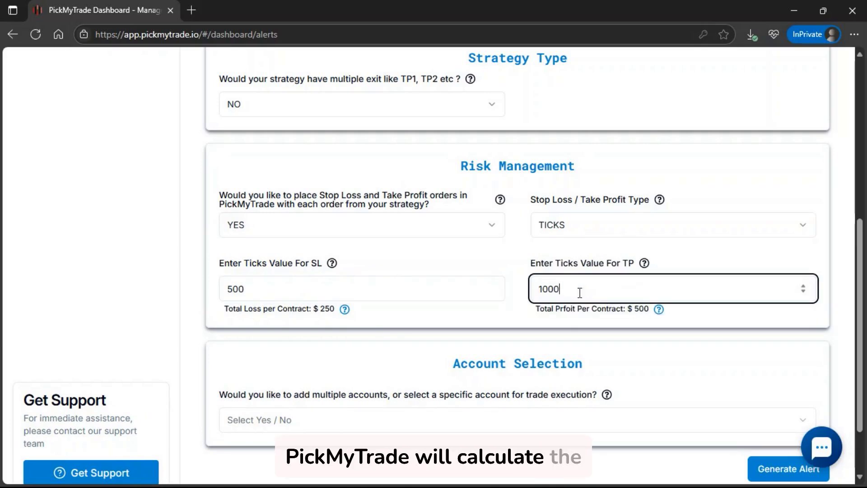
Review the calculation summaries for the $250 loss and $500 profit per contract.
{"action": "left_click", "coordinate": [344, 309]}
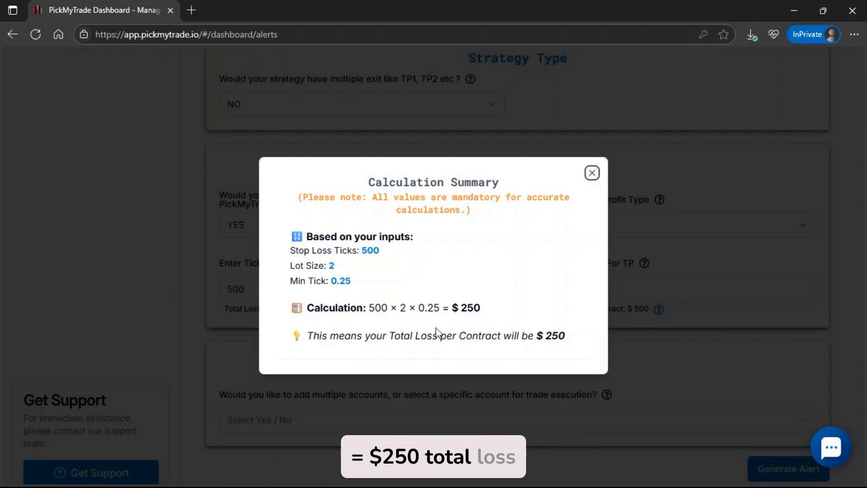
{"action": "left_click", "coordinate": [591, 173]}
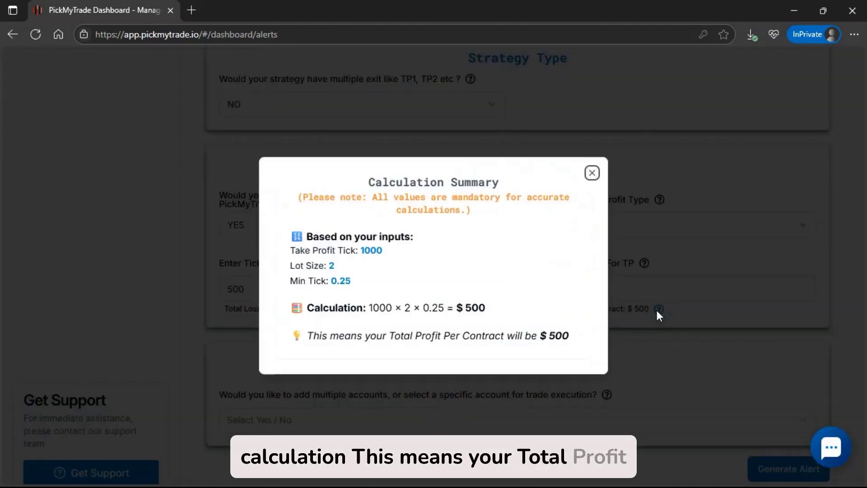
{"action": "left_click", "coordinate": [657, 310]}
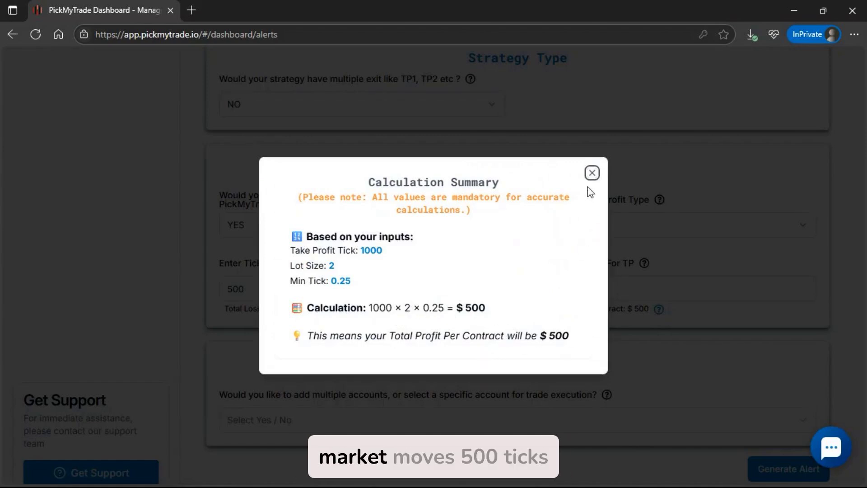
{"action": "left_click", "coordinate": [591, 173]}
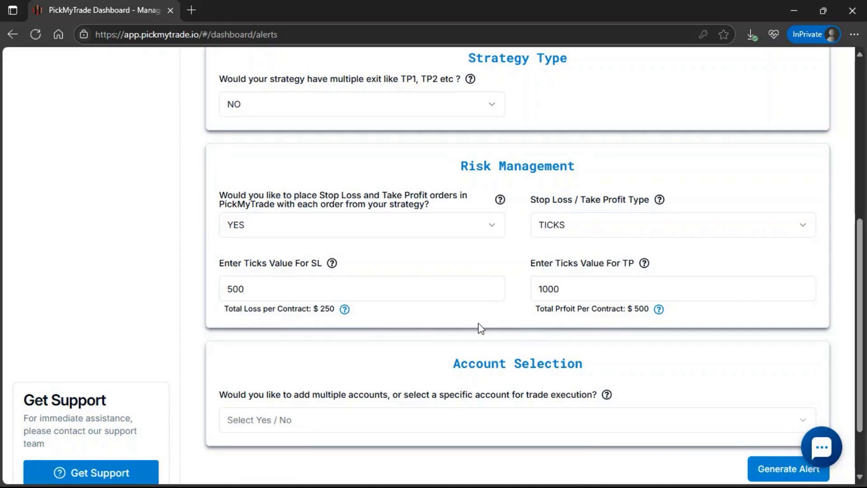
Choose TOTAL PROFIT / LOSS type, with Total Stop Loss 100 and Total Take Profit 200 USD.
{"action": "left_click", "coordinate": [587, 228]}
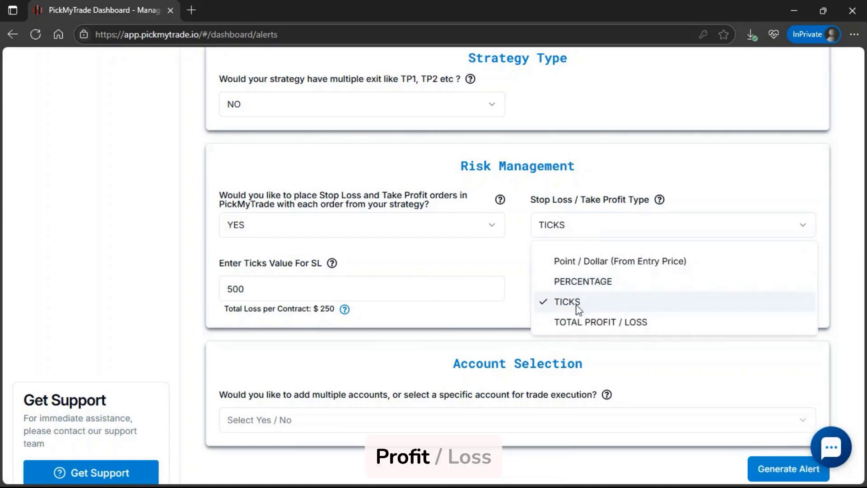
{"action": "left_click", "coordinate": [574, 321]}
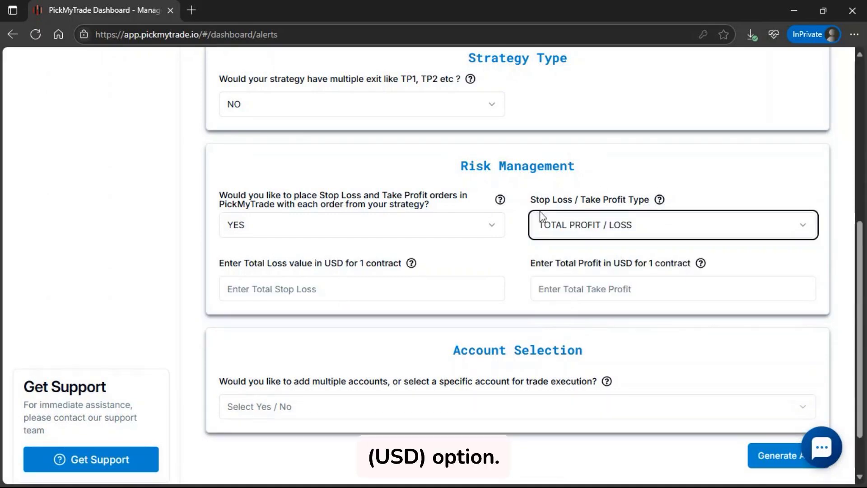
{"action": "left_click", "coordinate": [527, 250]}
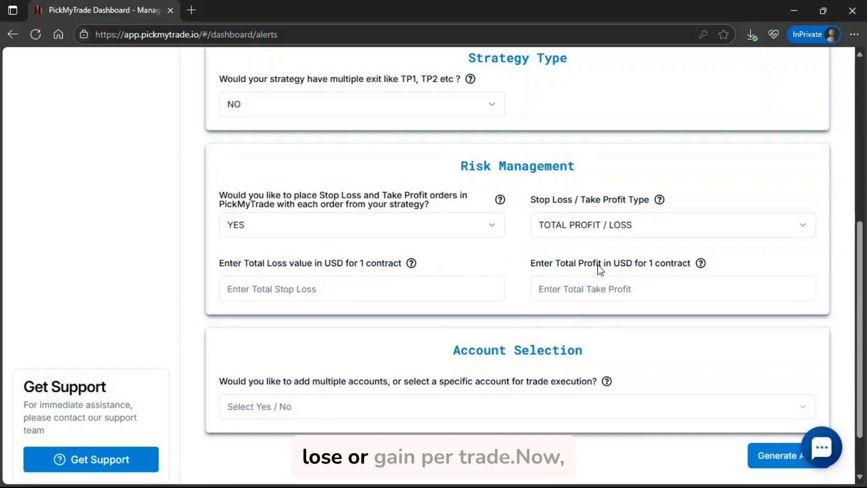
{"action": "left_click", "coordinate": [293, 288]}
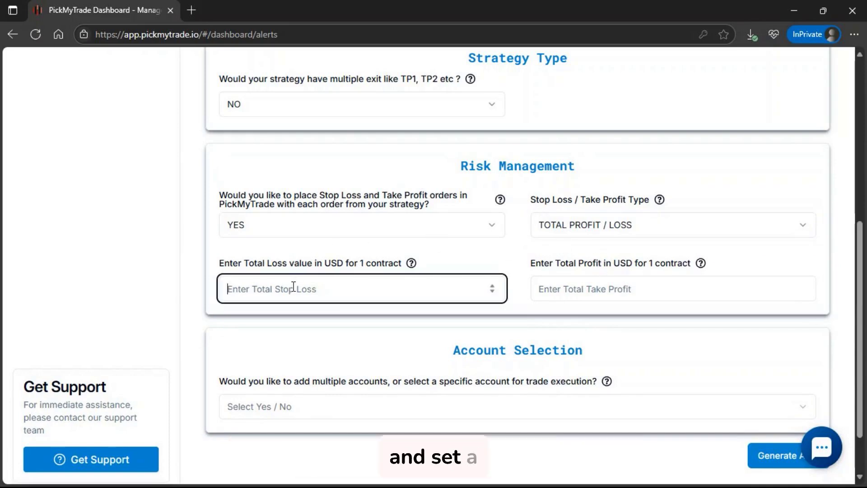
{"action": "type", "text": "100"}
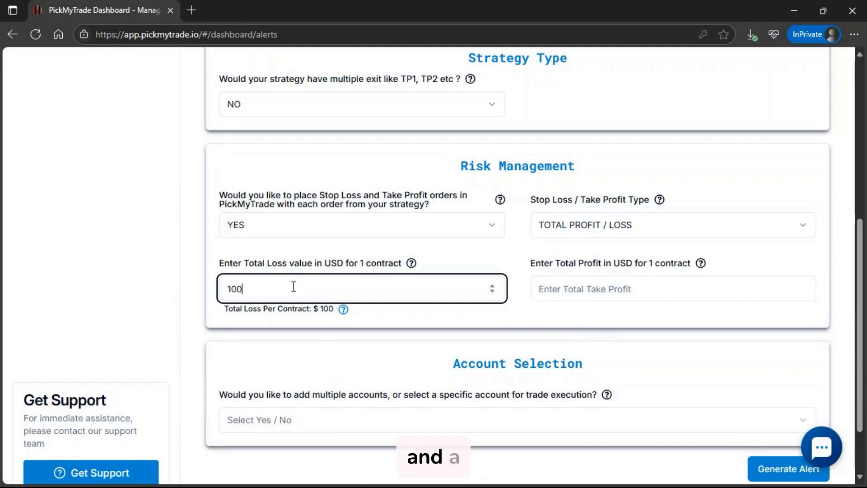
{"action": "left_click", "coordinate": [582, 283]}
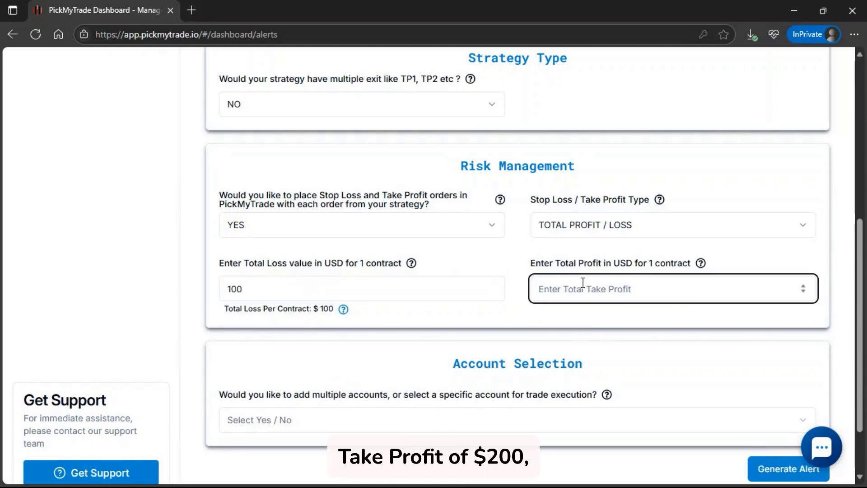
{"action": "type", "text": "200"}
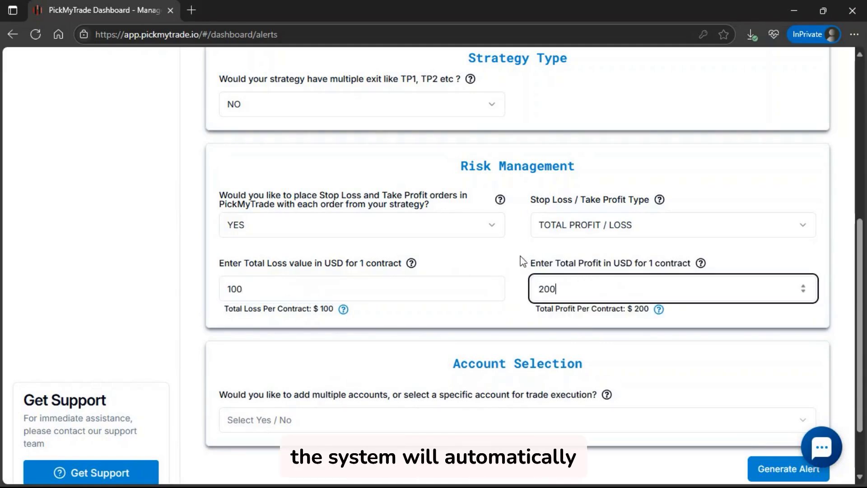
{"action": "left_click", "coordinate": [522, 261]}
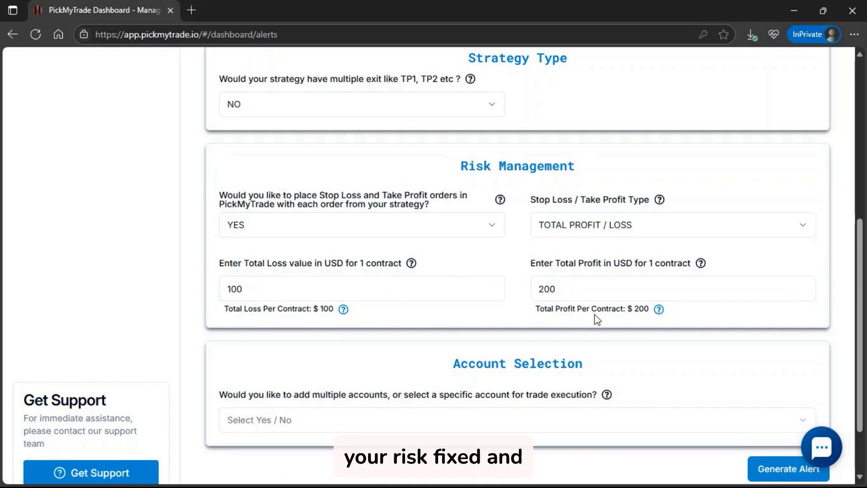
Set Account Selection to NO, pick the ProjectX account, then switch to YES to show the PROJECTX1 account table.
{"action": "scroll", "coordinate": [583, 299], "scroll_direction": "down", "scroll_amount": 2}
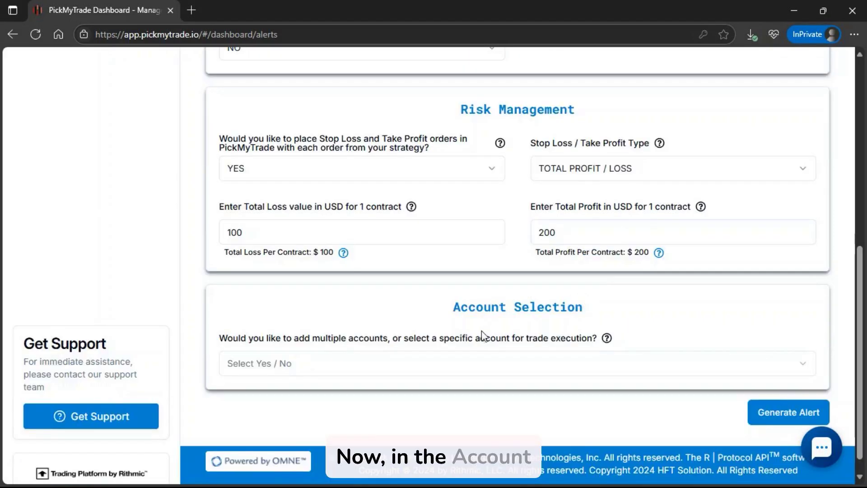
{"action": "scroll", "coordinate": [482, 335], "scroll_direction": "down", "scroll_amount": 1}
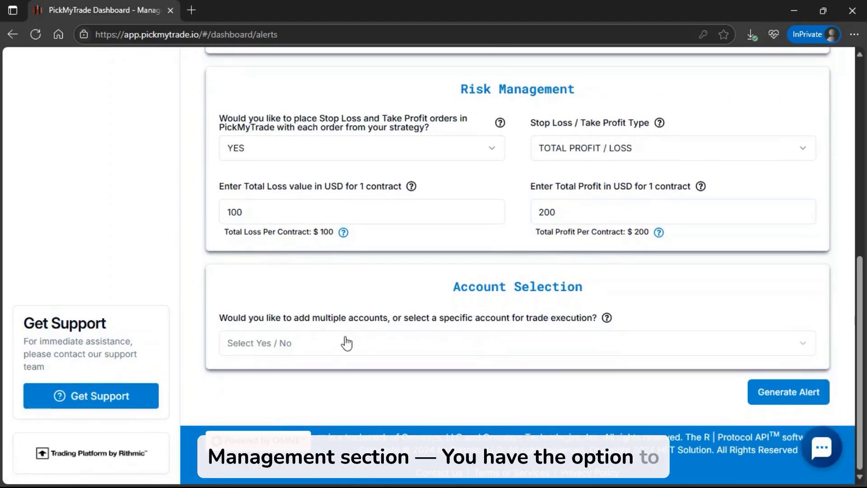
{"action": "left_click", "coordinate": [413, 351]}
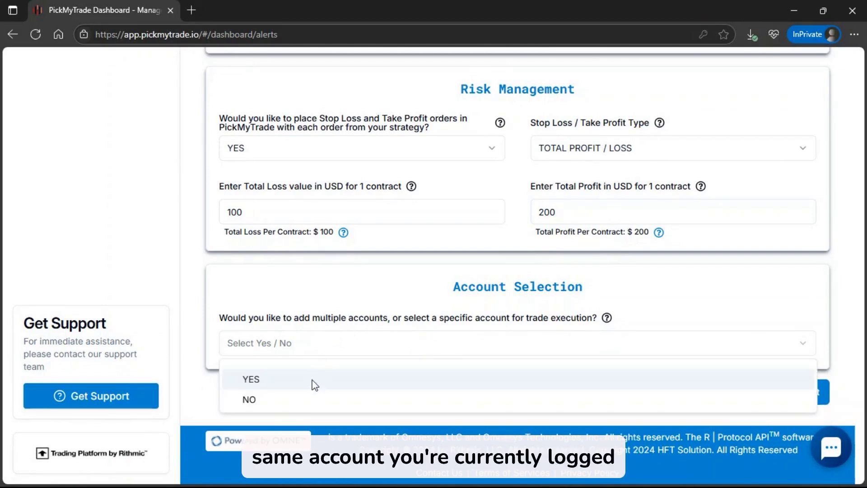
{"action": "left_click", "coordinate": [334, 399]}
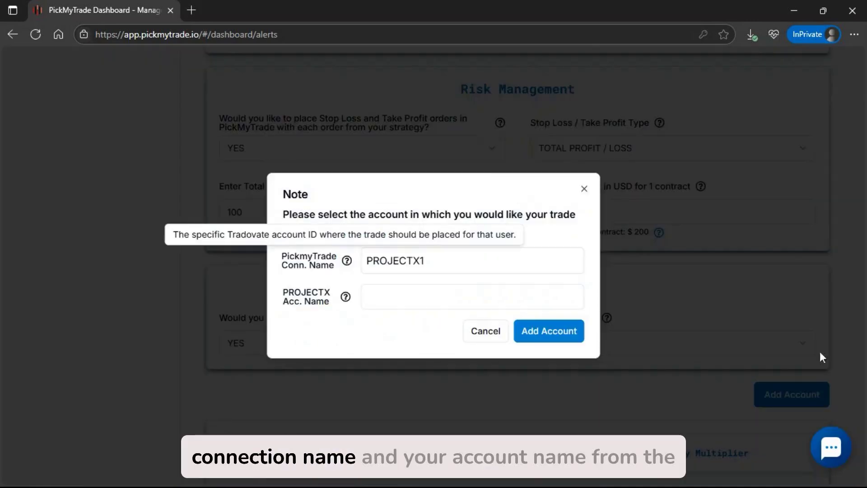
{"action": "key", "text": "ctrl+v"}
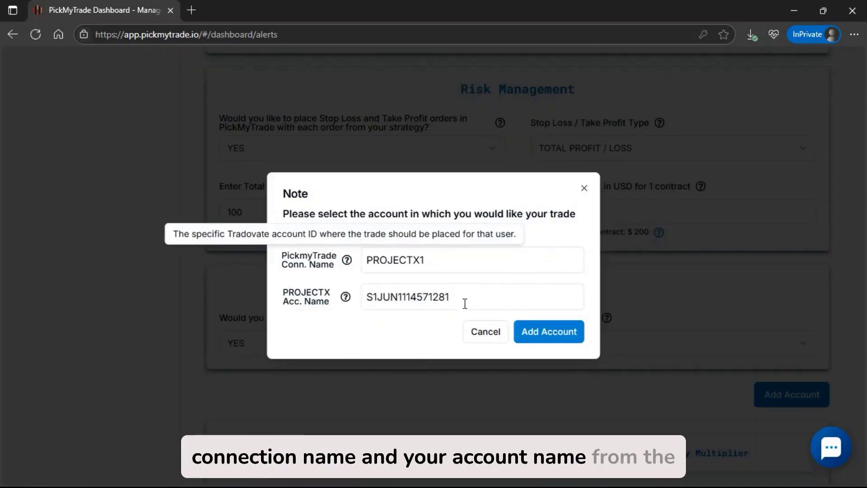
{"action": "left_click", "coordinate": [544, 338]}
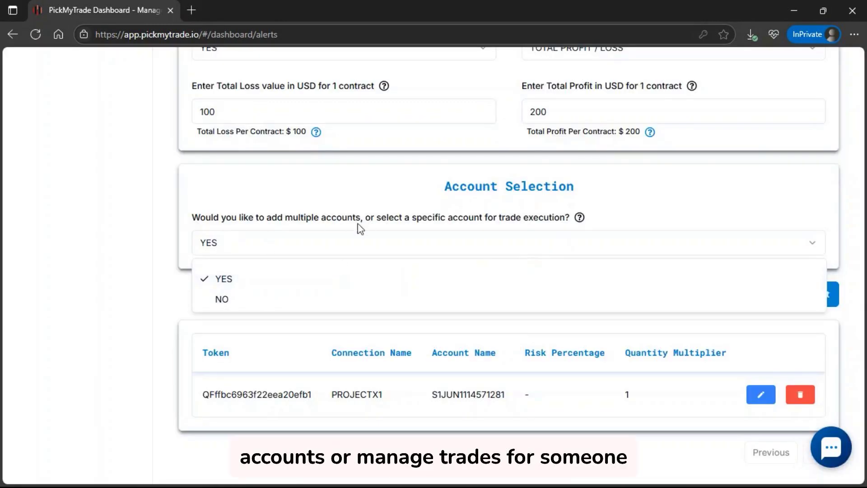
{"action": "left_click", "coordinate": [263, 278]}
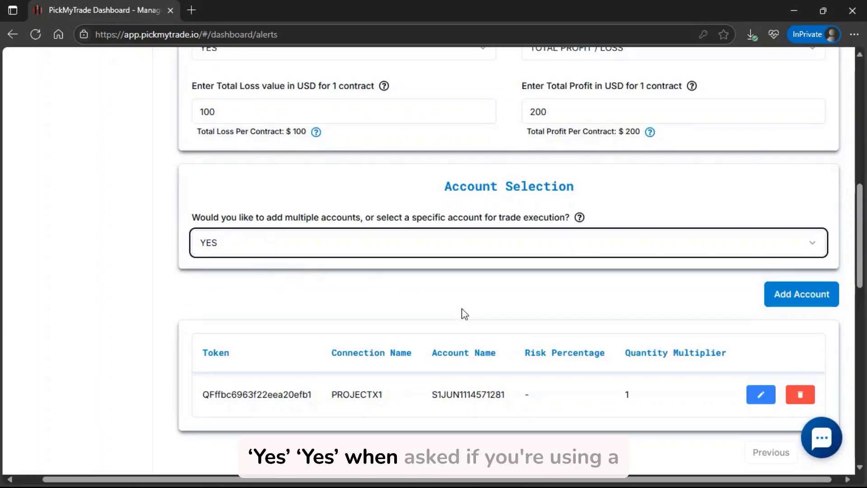
{"action": "scroll", "coordinate": [461, 313], "scroll_direction": "down", "scroll_amount": 2}
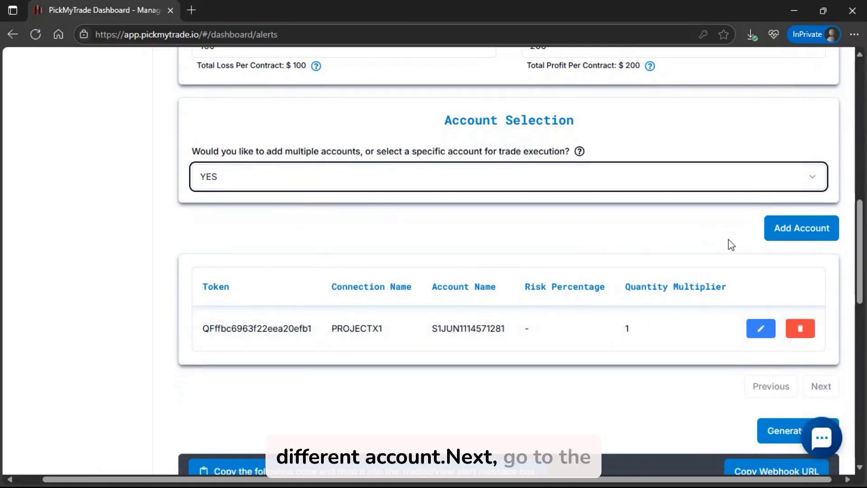
Start adding a second account from the current login, selecting the practice ProjectX account under PROJECTX1.
{"action": "left_click", "coordinate": [799, 228]}
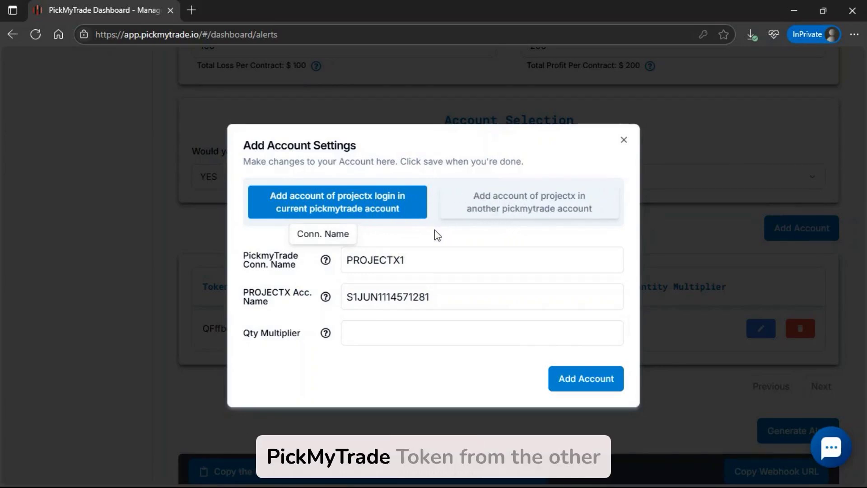
{"action": "left_click", "coordinate": [469, 210]}
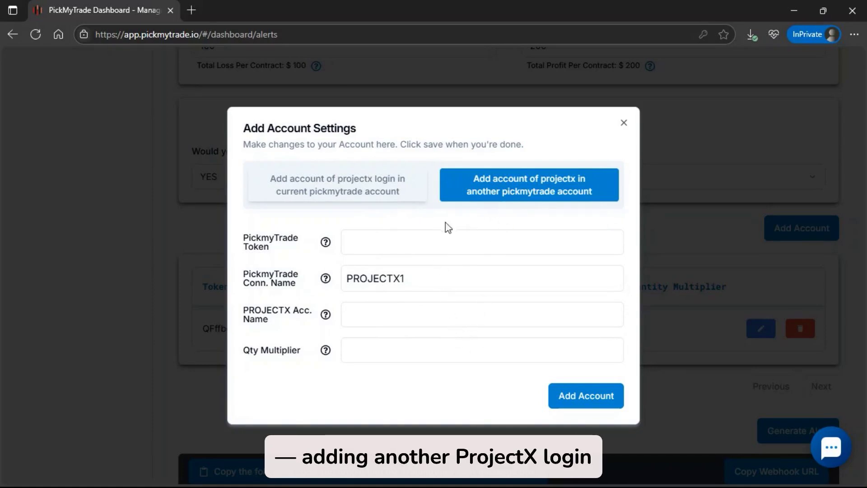
{"action": "left_click", "coordinate": [368, 187]}
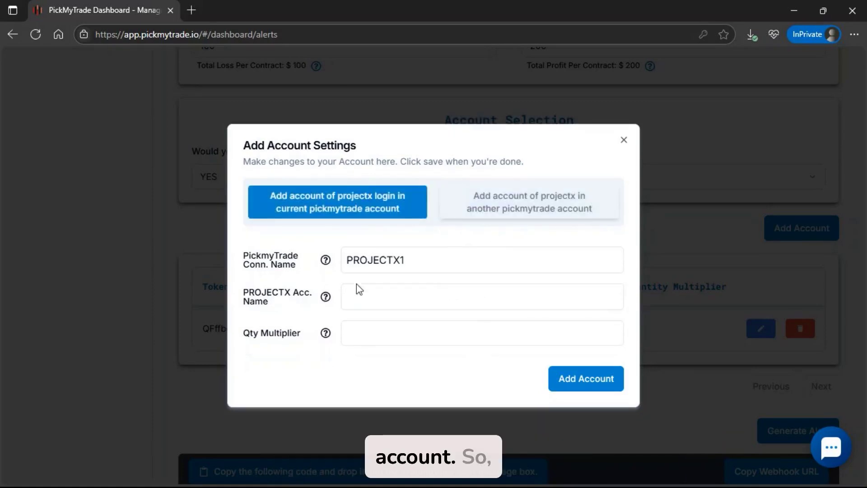
{"action": "left_click", "coordinate": [384, 303]}
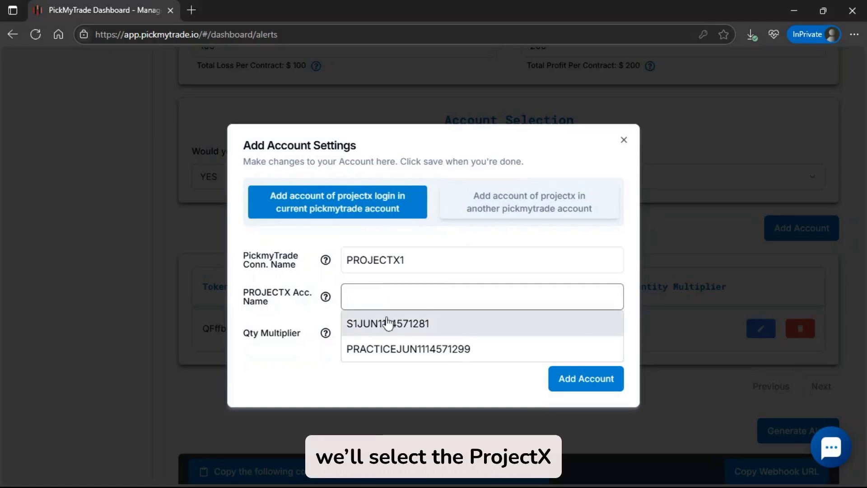
{"action": "left_click", "coordinate": [384, 348]}
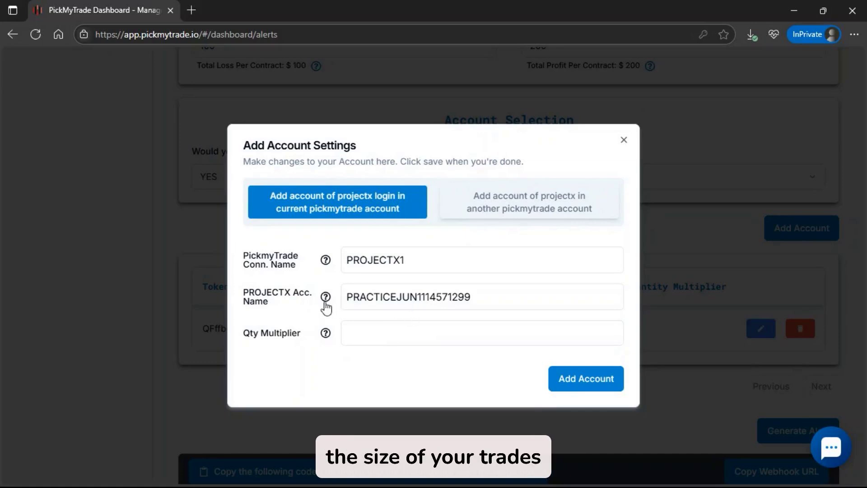
{"action": "left_click", "coordinate": [391, 330]}
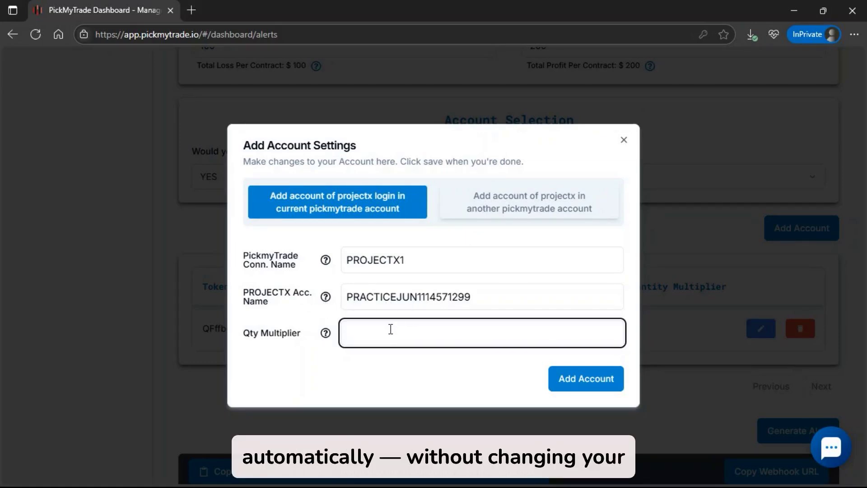
Save the practice account with quantity multiplier 2, then generate the MNQ1! alert JSON.
{"action": "type", "text": "2"}
{"action": "left_click", "coordinate": [565, 382]}
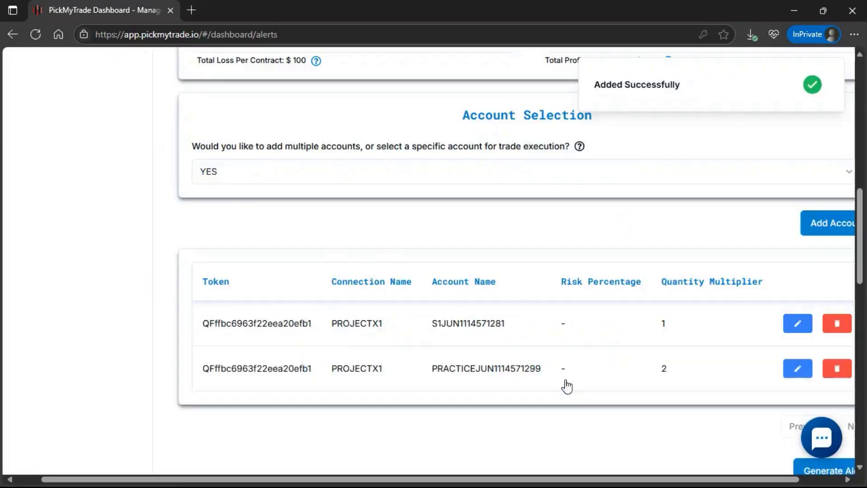
{"action": "scroll", "coordinate": [568, 411], "scroll_direction": "down", "scroll_amount": 2}
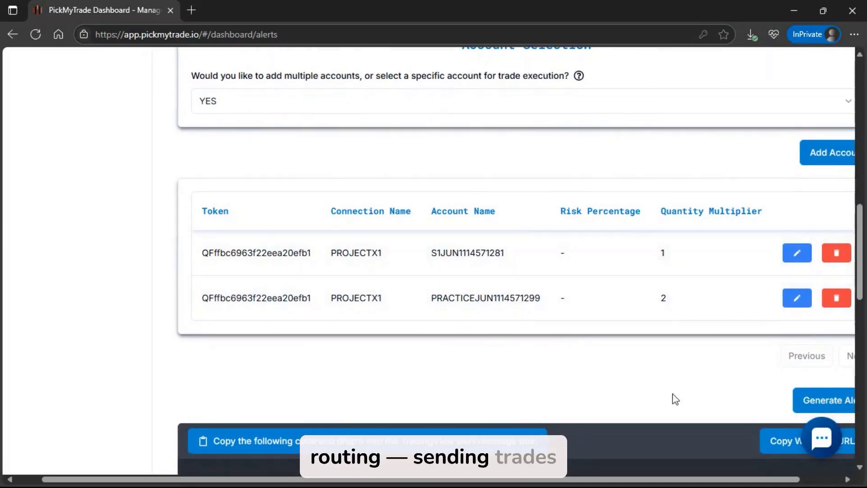
{"action": "scroll", "coordinate": [673, 396], "scroll_direction": "right", "scroll_amount": 2}
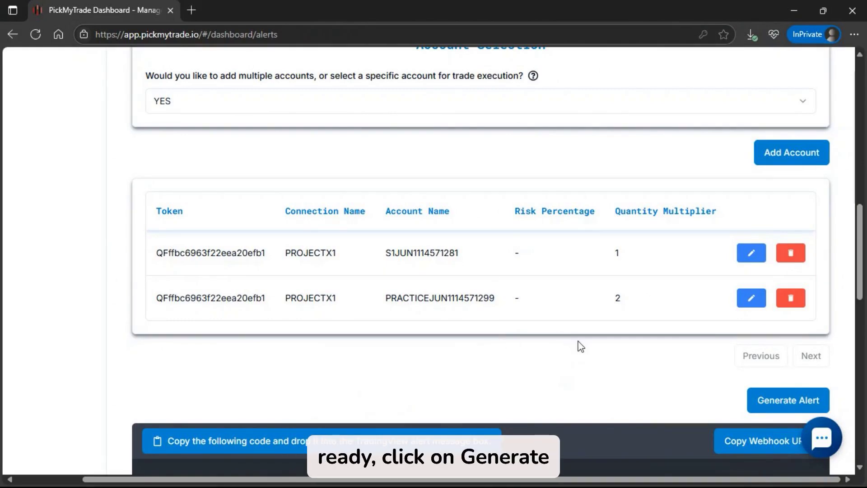
{"action": "scroll", "coordinate": [581, 346], "scroll_direction": "down", "scroll_amount": 1}
{"action": "left_click", "coordinate": [808, 346]}
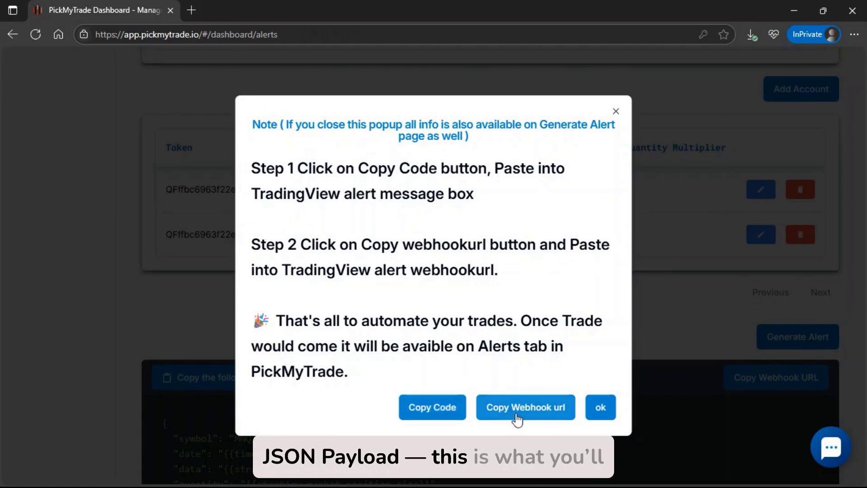
{"action": "left_click", "coordinate": [600, 408]}
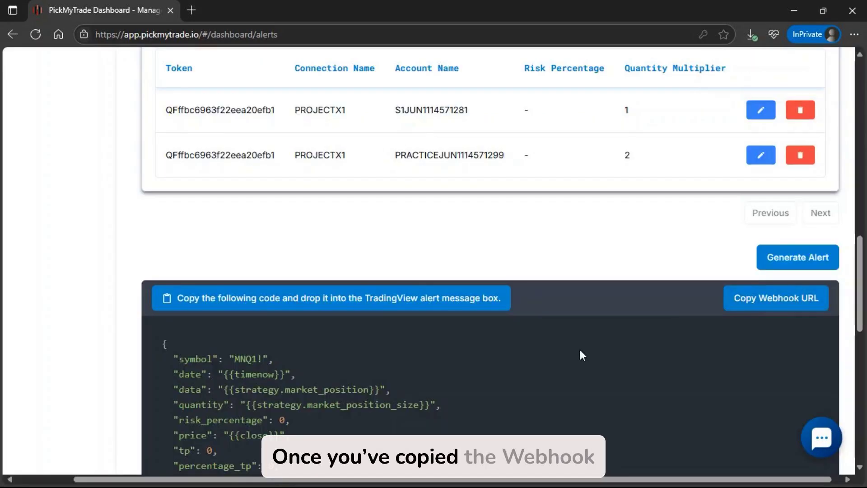
Start a new MNQ1! alert in TradingView with the PickMyTrade webhook URL enabled.
{"action": "left_click", "coordinate": [588, 472]}
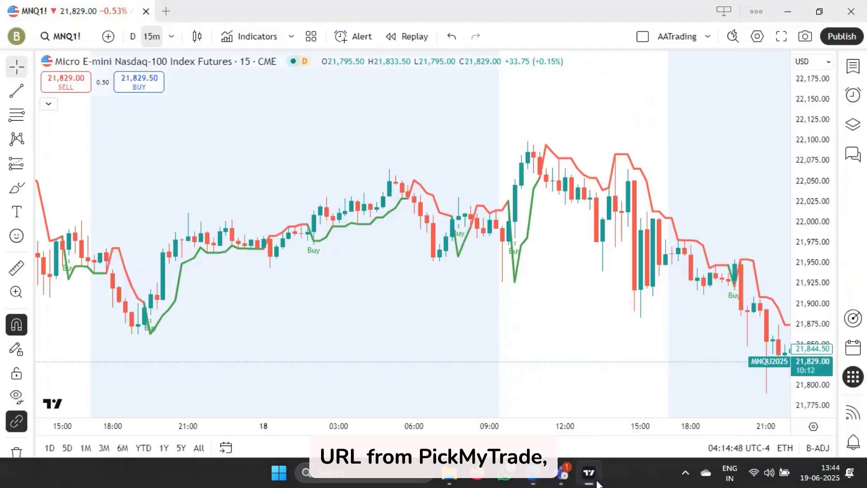
{"action": "left_click", "coordinate": [853, 95]}
{"action": "left_click", "coordinate": [636, 93]}
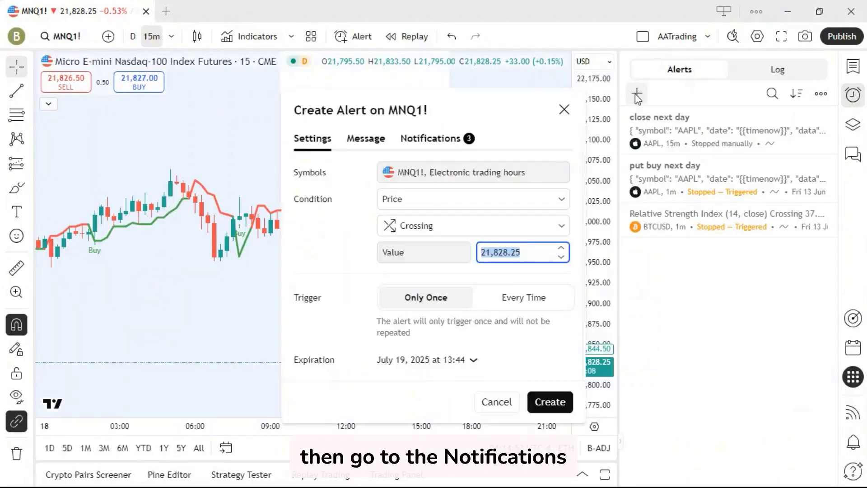
{"action": "left_click", "coordinate": [451, 140]}
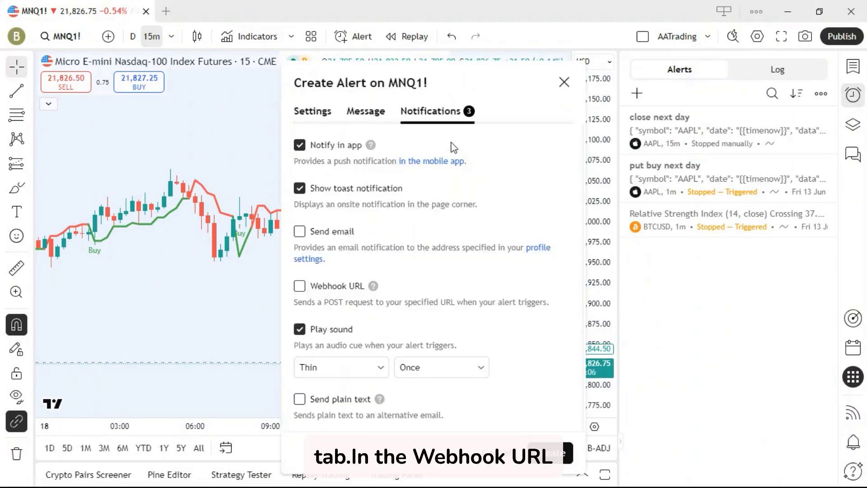
{"action": "left_click", "coordinate": [345, 288]}
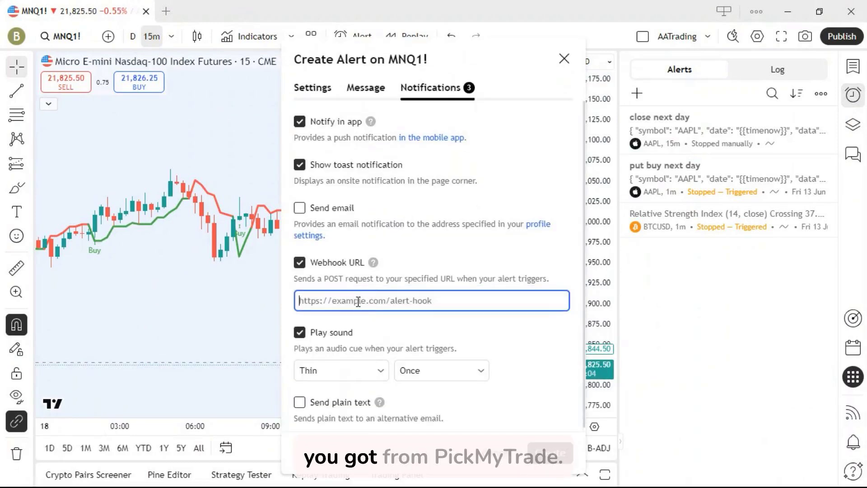
{"action": "key", "text": "ctrl+v"}
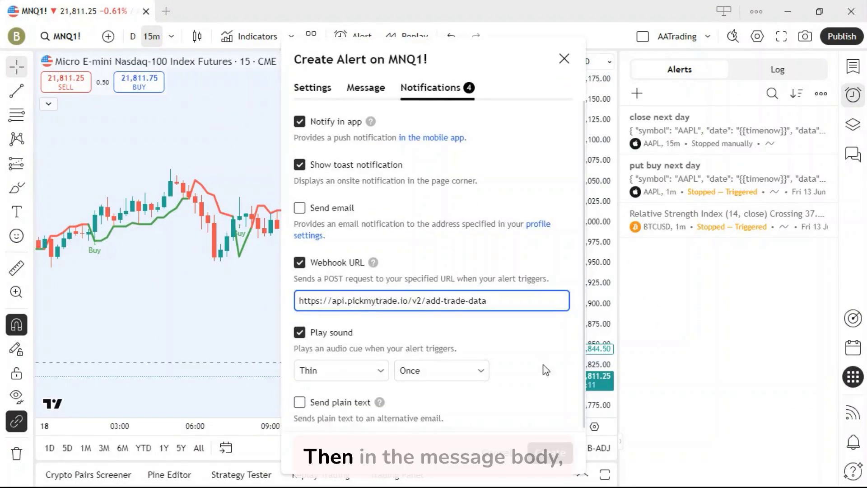
Replace the default alert message with the PickMyTrade JSON.
{"action": "left_click", "coordinate": [382, 91]}
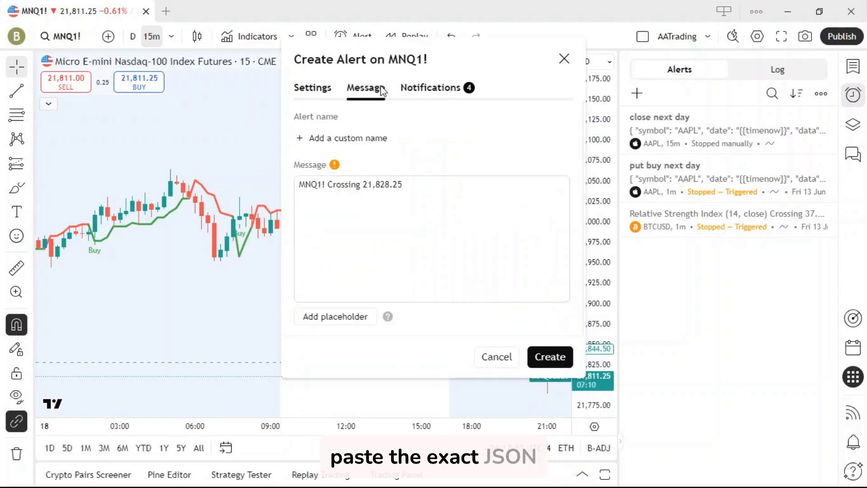
{"action": "left_click_drag", "start_coordinate": [424, 192], "coordinate": [298, 193]}
{"action": "key", "text": "BackSpace"}
{"action": "key", "text": "ctrl+v"}
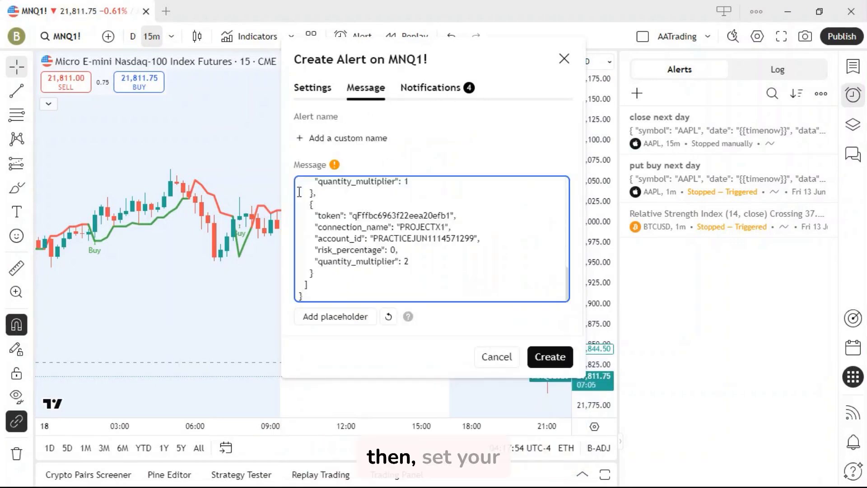
{"action": "scroll", "coordinate": [392, 226], "scroll_direction": "up", "scroll_amount": 10}
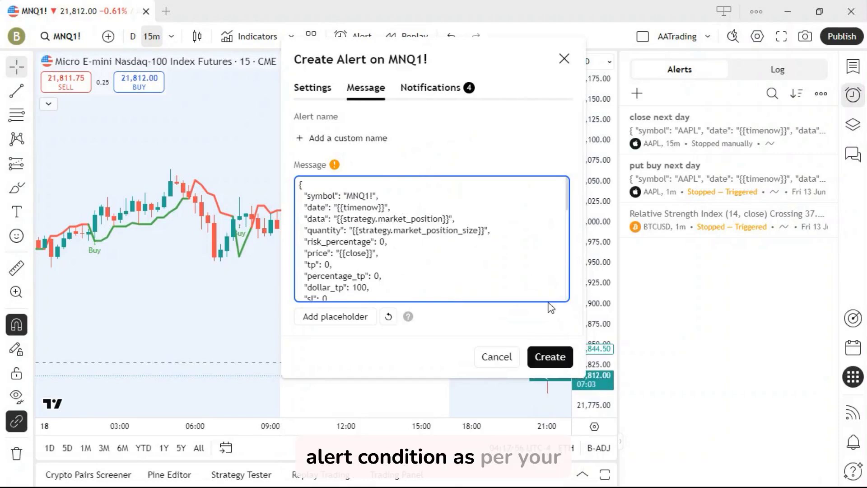
Set the alert condition to Accurate Swing Trading System (3) and create the alert.
{"action": "left_click", "coordinate": [313, 89]}
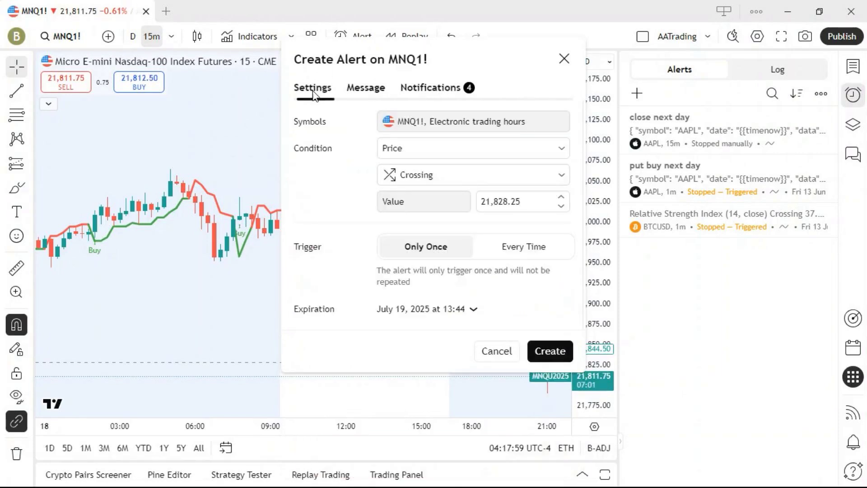
{"action": "left_click", "coordinate": [413, 154]}
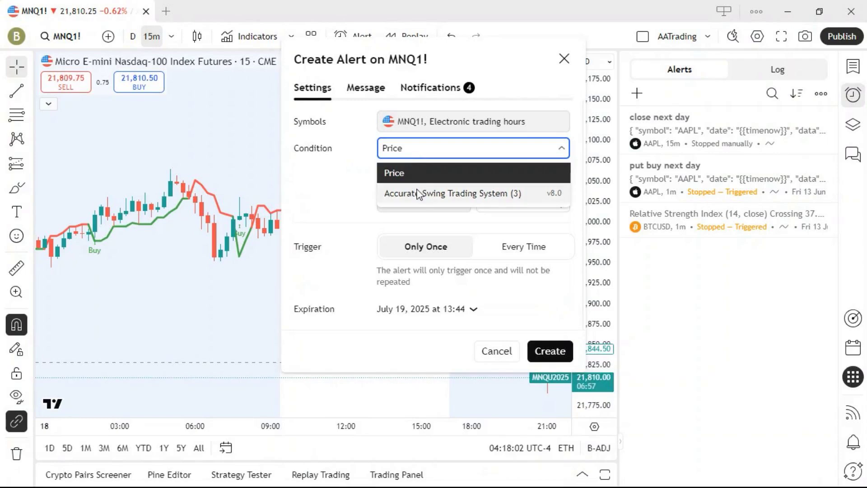
{"action": "left_click", "coordinate": [418, 194]}
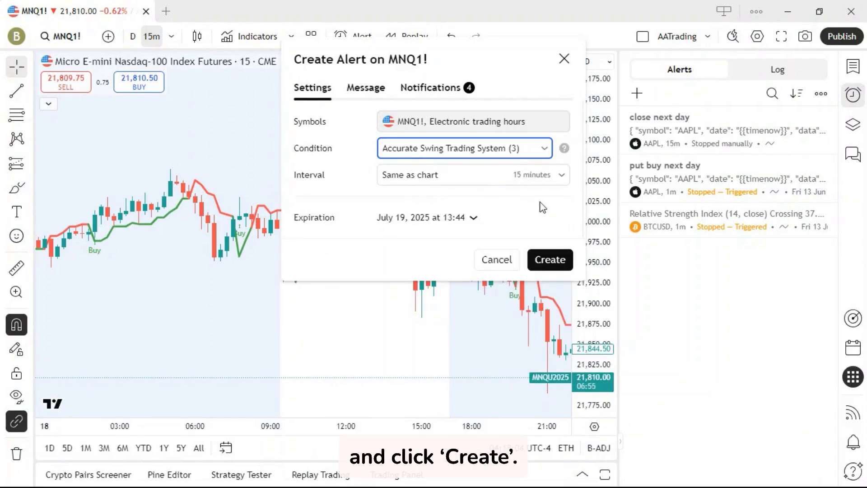
{"action": "left_click", "coordinate": [547, 255]}
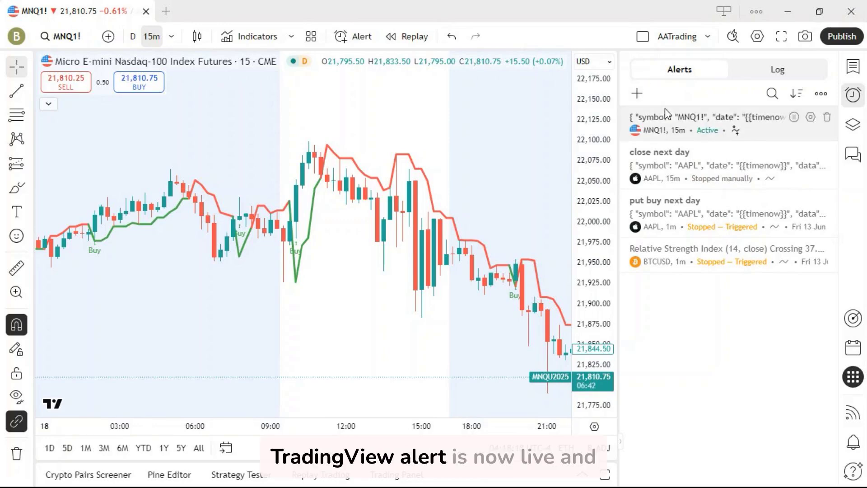
Open the Alerts list, then its Log showing the triggered PickMyTrade ProjectX Buy Order.
{"action": "mouse_move", "coordinate": [670, 128]}
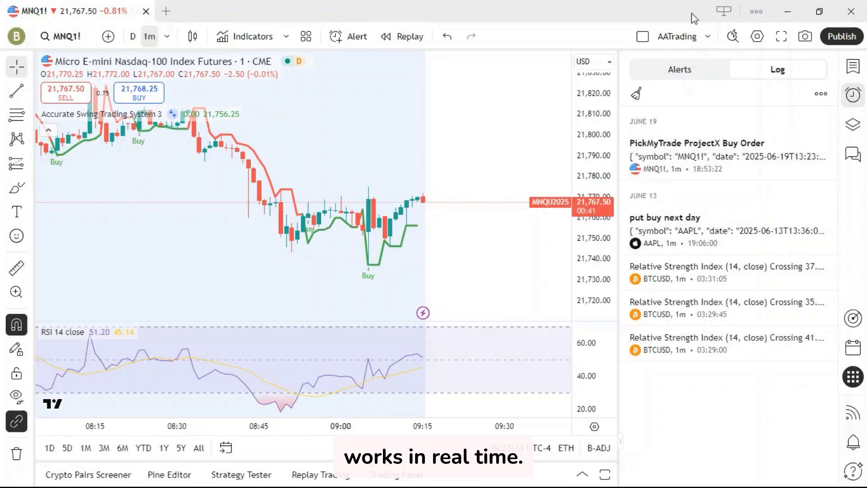
{"action": "left_click", "coordinate": [679, 69]}
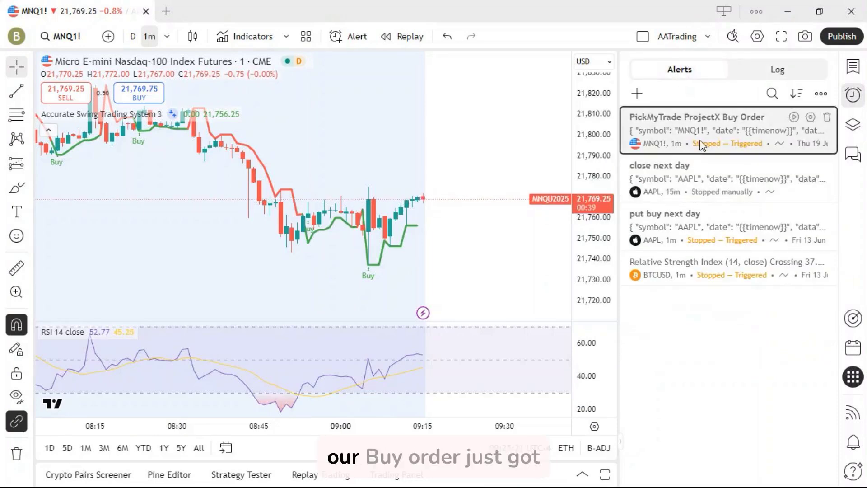
{"action": "mouse_move", "coordinate": [708, 121]}
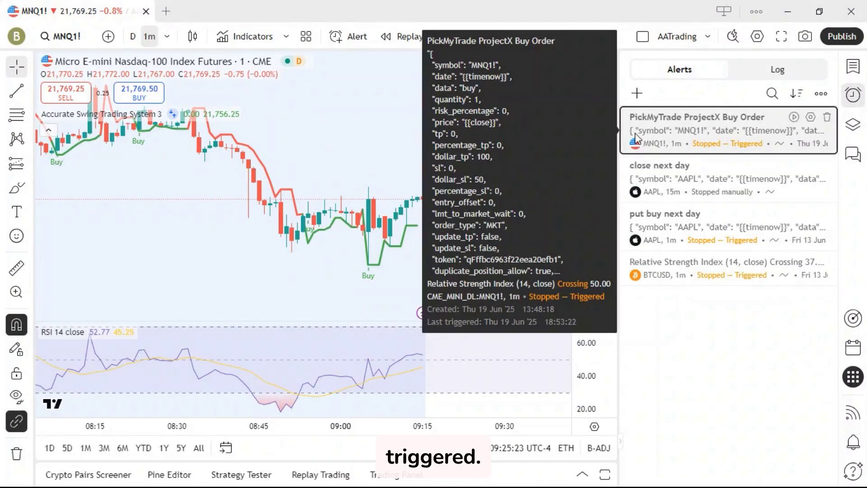
{"action": "left_click", "coordinate": [743, 77]}
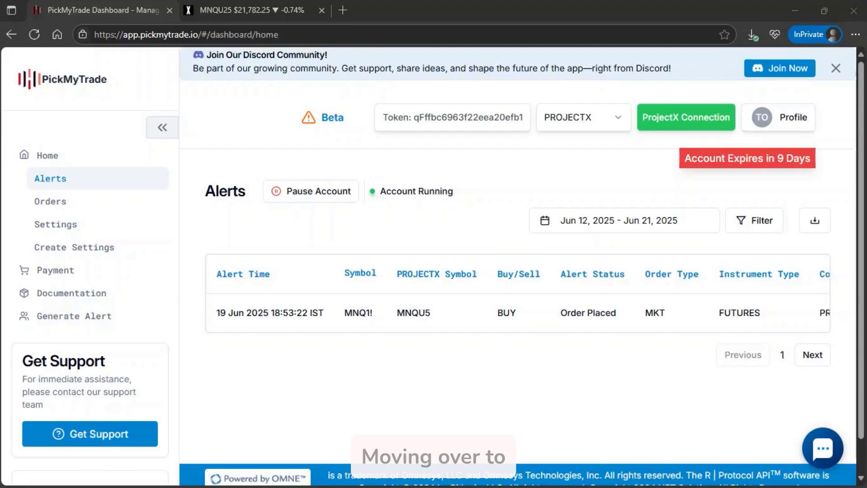
In PickMyTrade's Alerts table, scroll across the MNQ1! BUY Order Placed row and select its entry order id.
{"action": "key", "text": "alt+Tab"}
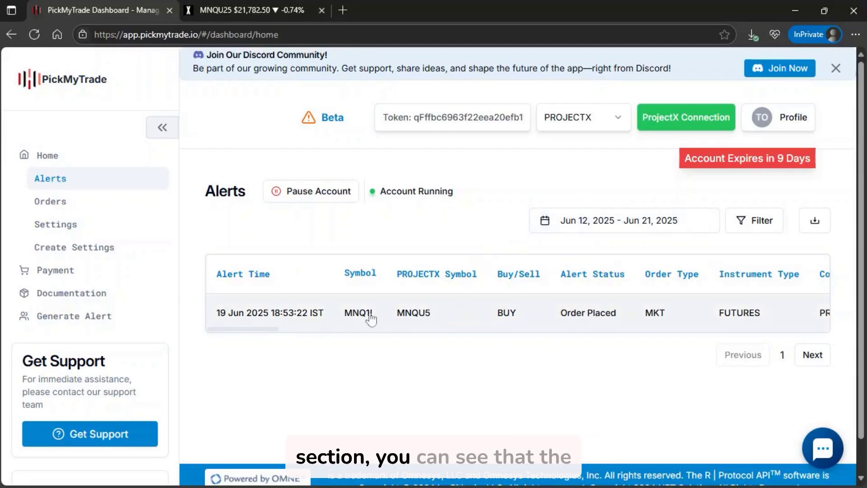
{"action": "scroll", "coordinate": [472, 304], "scroll_direction": "right", "scroll_amount": 2}
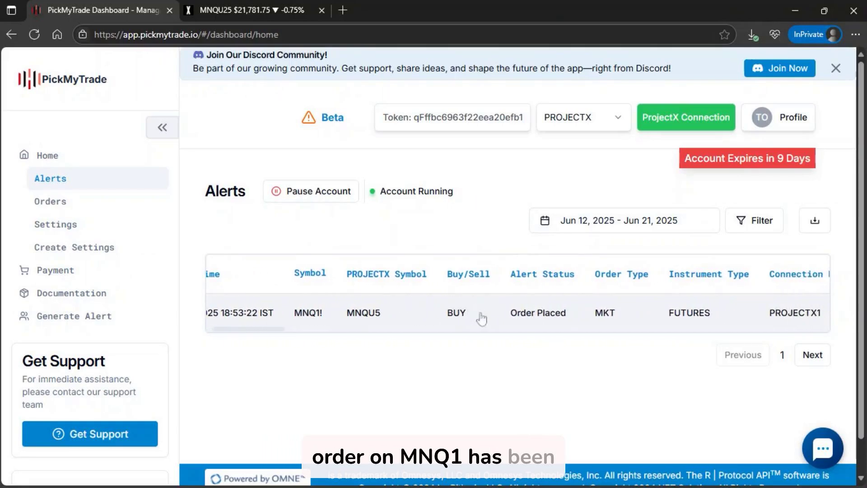
{"action": "scroll", "coordinate": [559, 329], "scroll_direction": "right", "scroll_amount": 5}
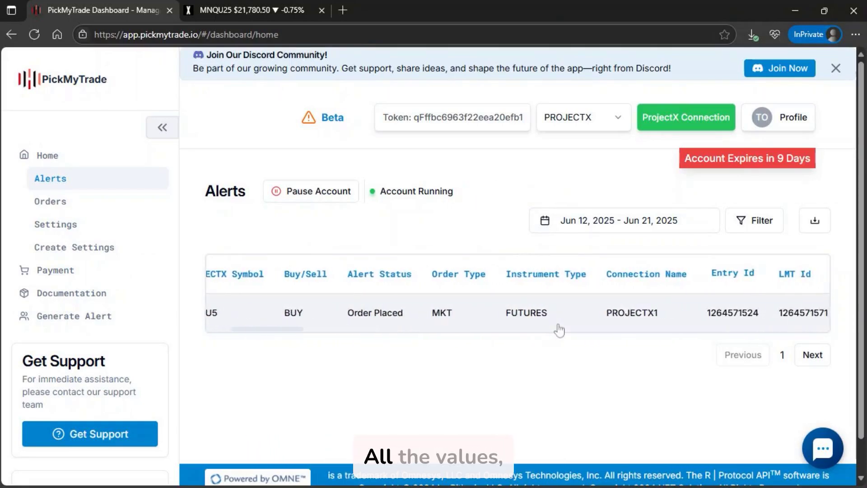
{"action": "scroll", "coordinate": [559, 330], "scroll_direction": "right", "scroll_amount": 12}
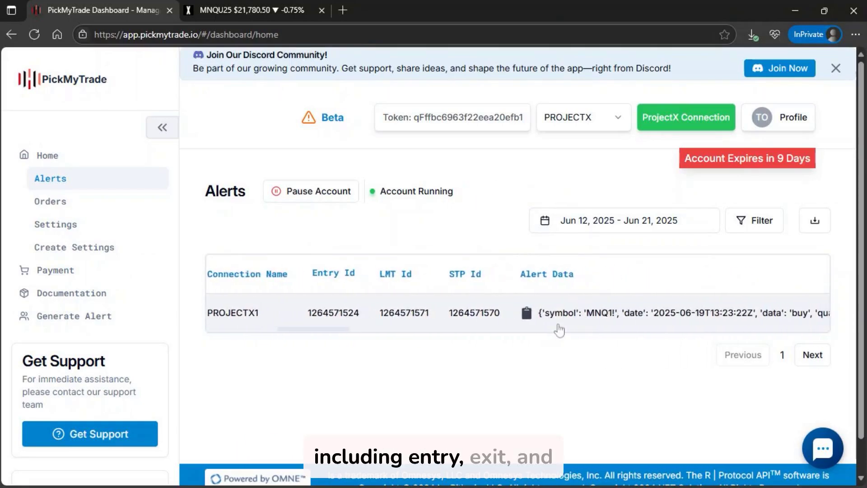
{"action": "scroll", "coordinate": [559, 329], "scroll_direction": "right", "scroll_amount": 10}
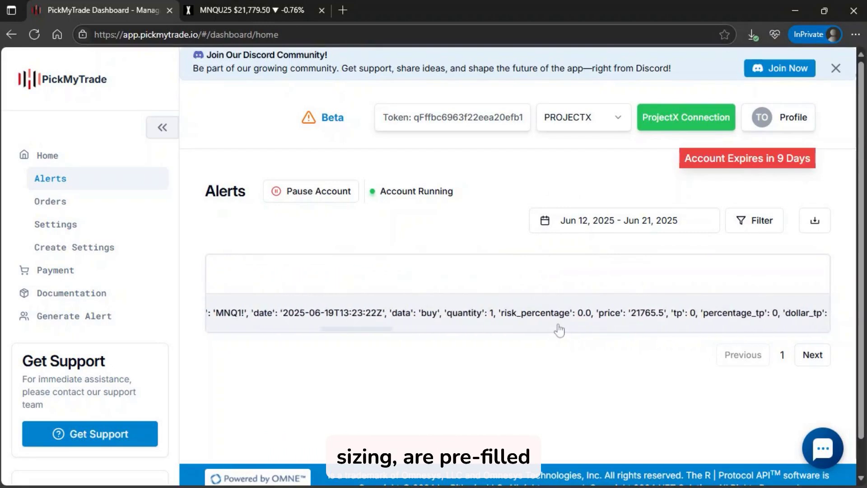
{"action": "scroll", "coordinate": [559, 330], "scroll_direction": "left", "scroll_amount": 20}
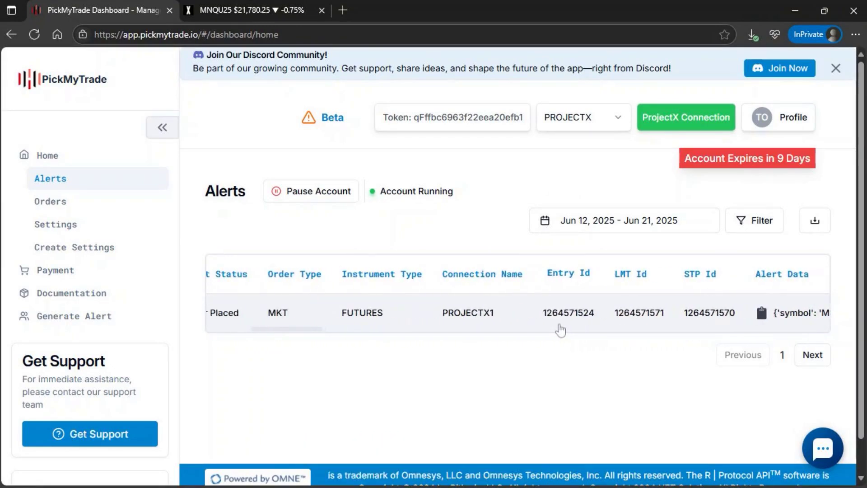
{"action": "scroll", "coordinate": [459, 335], "scroll_direction": "right", "scroll_amount": 3}
{"action": "double_click", "coordinate": [441, 312]}
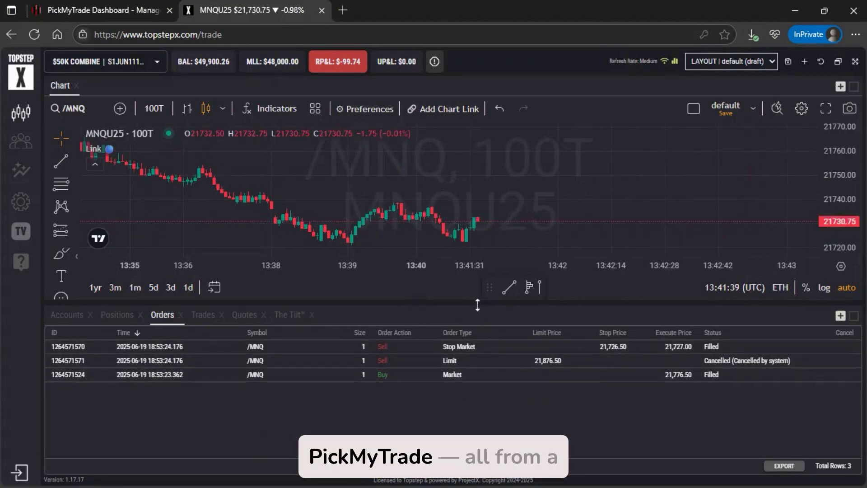
Enlarge the TopstepX chart above the /MNQ order history showing the 21,727.00 stop fill.
{"action": "left_click_drag", "start_coordinate": [468, 306], "coordinate": [468, 325]}
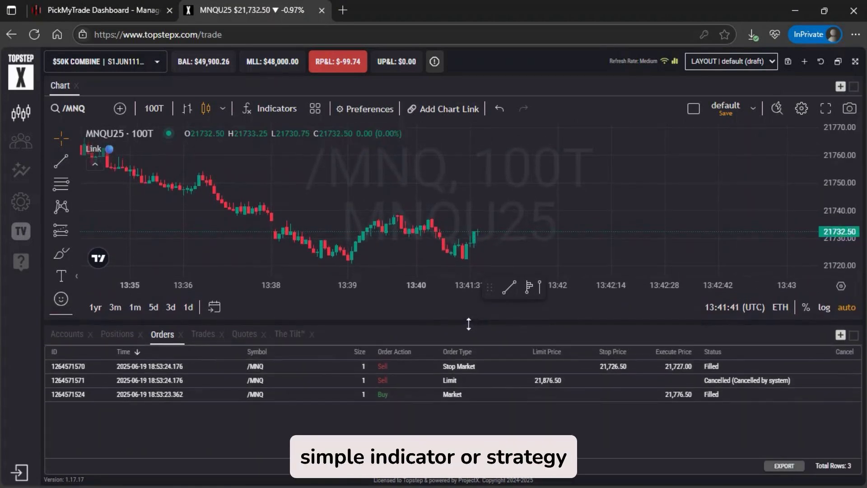